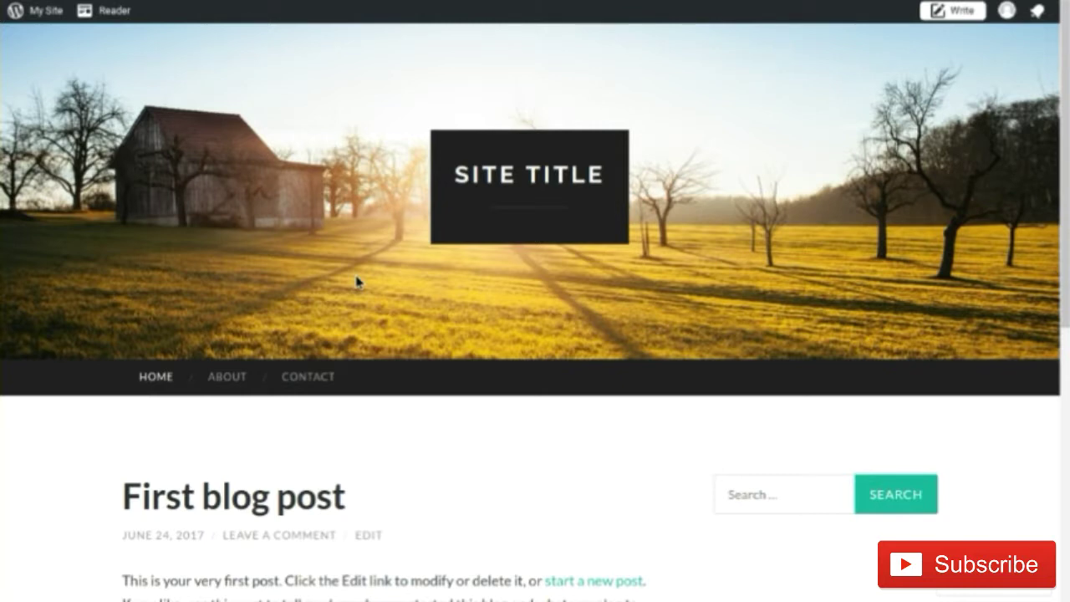
Review the site's homepage, including the header image, navigation bar and first blog post
{"action": "scroll", "coordinate": [394, 399], "scroll_direction": "down", "scroll_amount": 3}
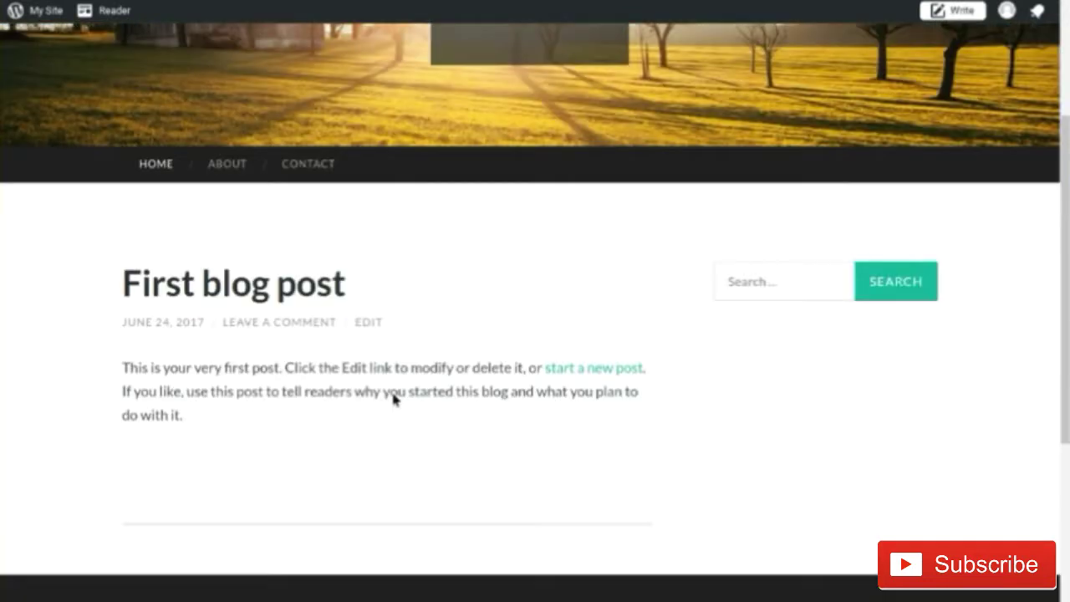
{"action": "scroll", "coordinate": [392, 399], "scroll_direction": "up", "scroll_amount": 2}
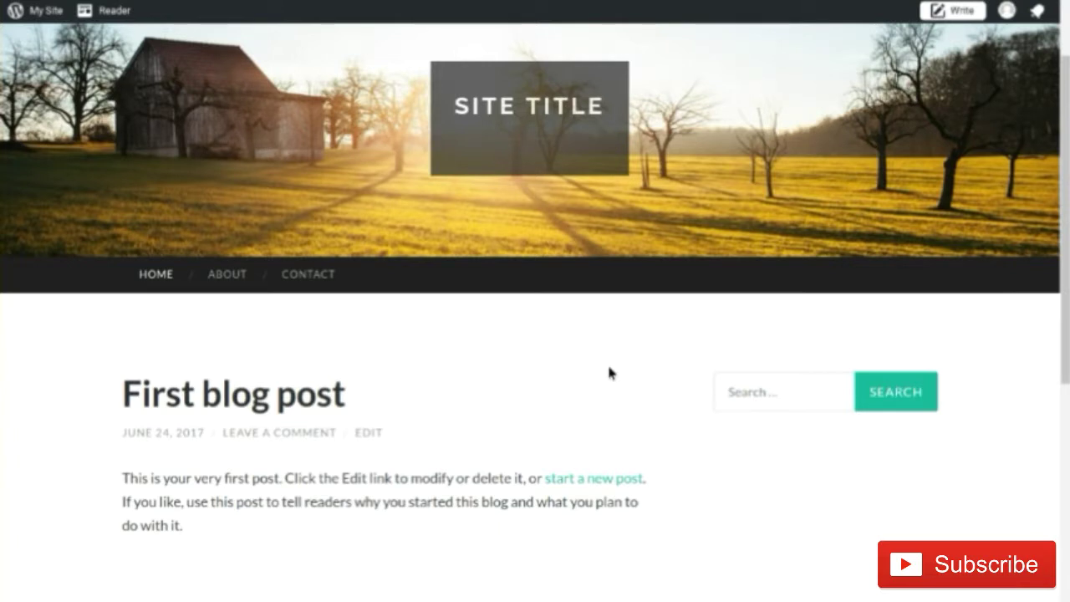
{"action": "scroll", "coordinate": [615, 414], "scroll_direction": "down", "scroll_amount": 1}
{"action": "scroll", "coordinate": [613, 415], "scroll_direction": "up", "scroll_amount": 2}
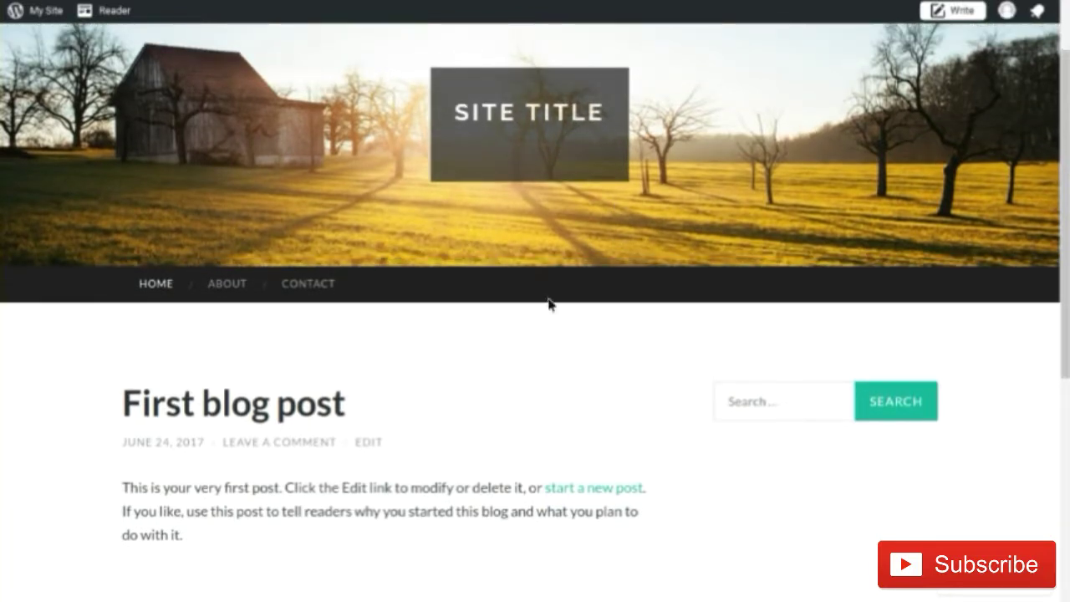
{"action": "scroll", "coordinate": [552, 199], "scroll_direction": "down", "scroll_amount": 1}
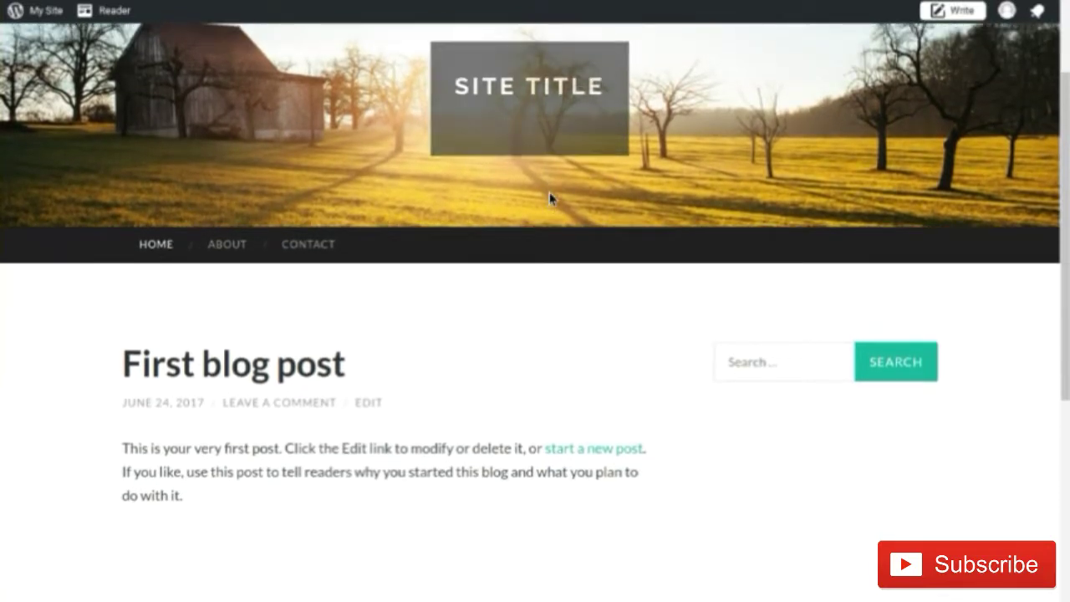
{"action": "scroll", "coordinate": [555, 197], "scroll_direction": "up", "scroll_amount": 1}
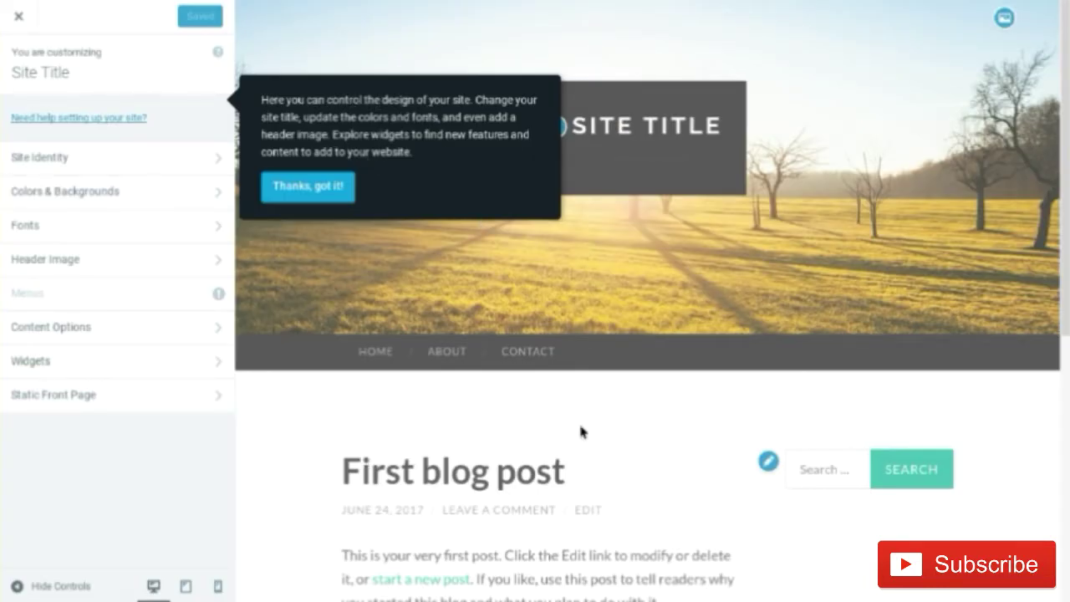
Dismiss the customizer's introductory tip and change the site title to "Music Blog 2017"
{"action": "left_click", "coordinate": [299, 204]}
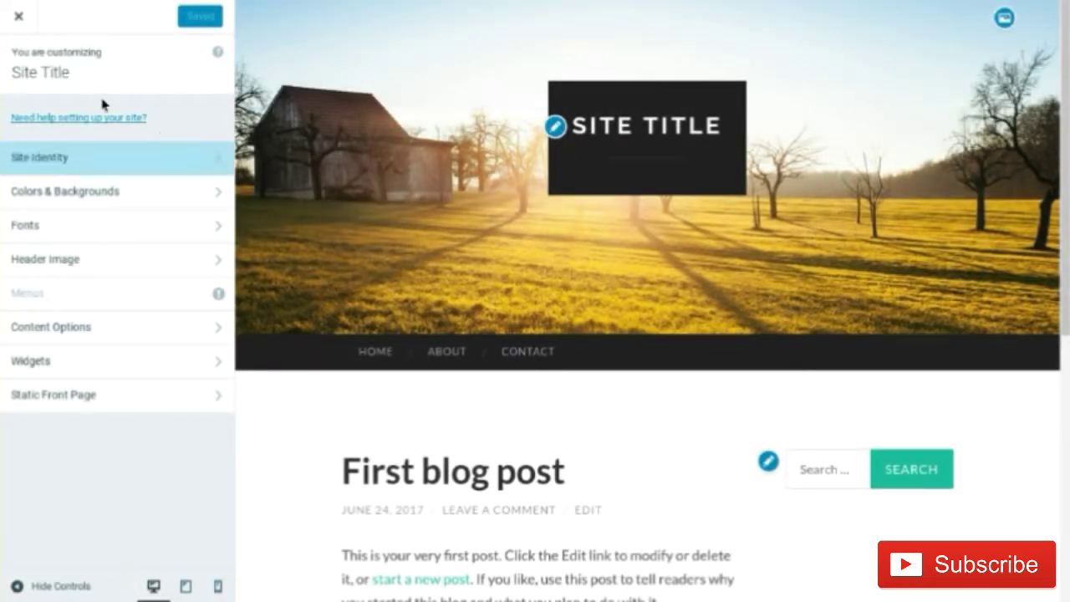
{"action": "left_click", "coordinate": [556, 129]}
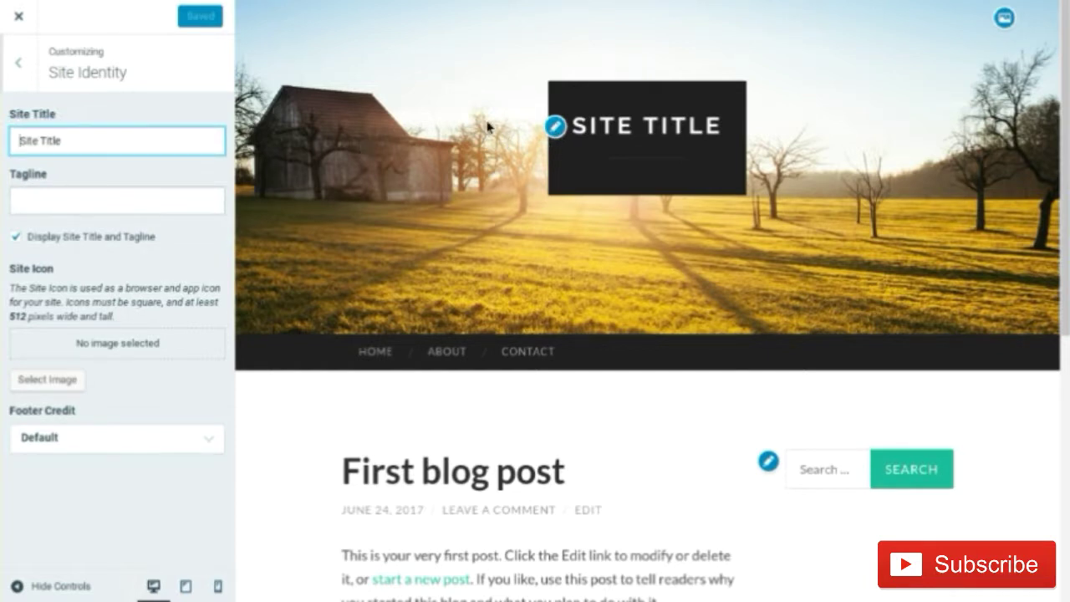
{"action": "left_click_drag", "start_coordinate": [84, 142], "coordinate": [6, 144]}
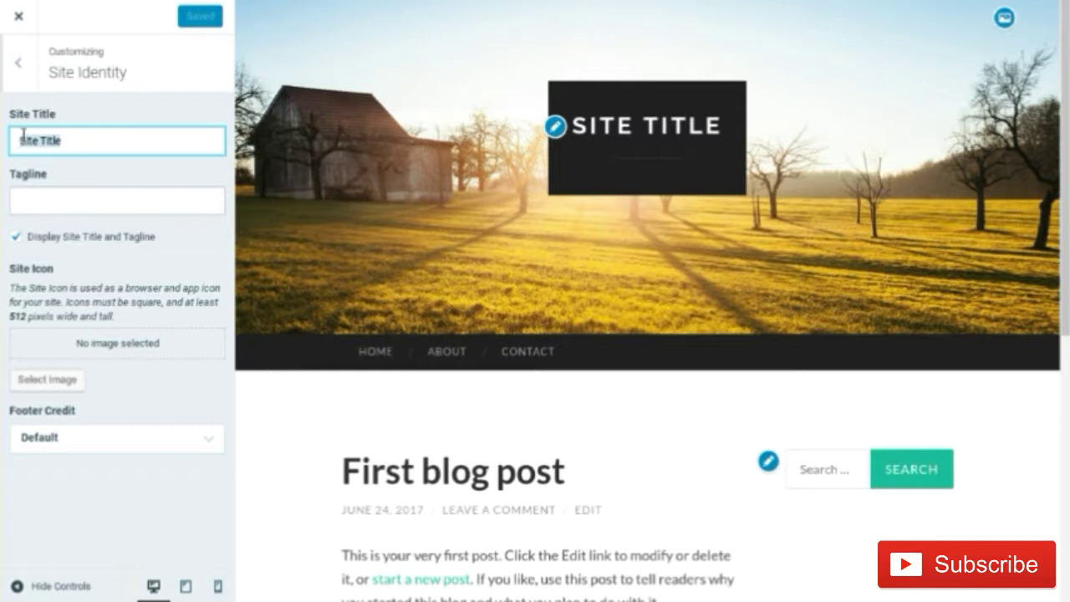
{"action": "type", "text": "Music "}
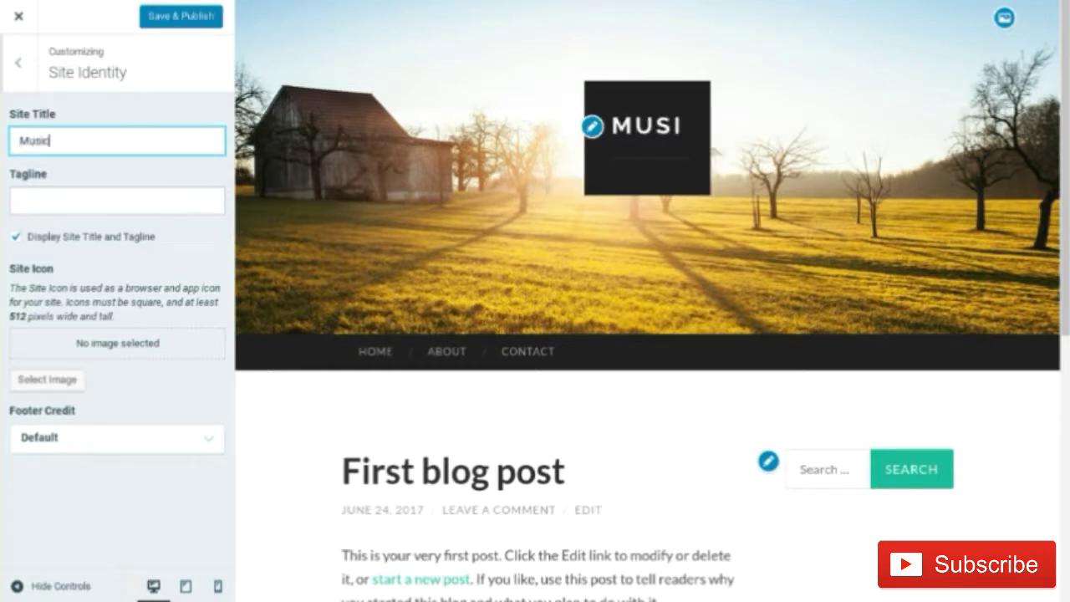
{"action": "type", "text": "Blog 2017"}
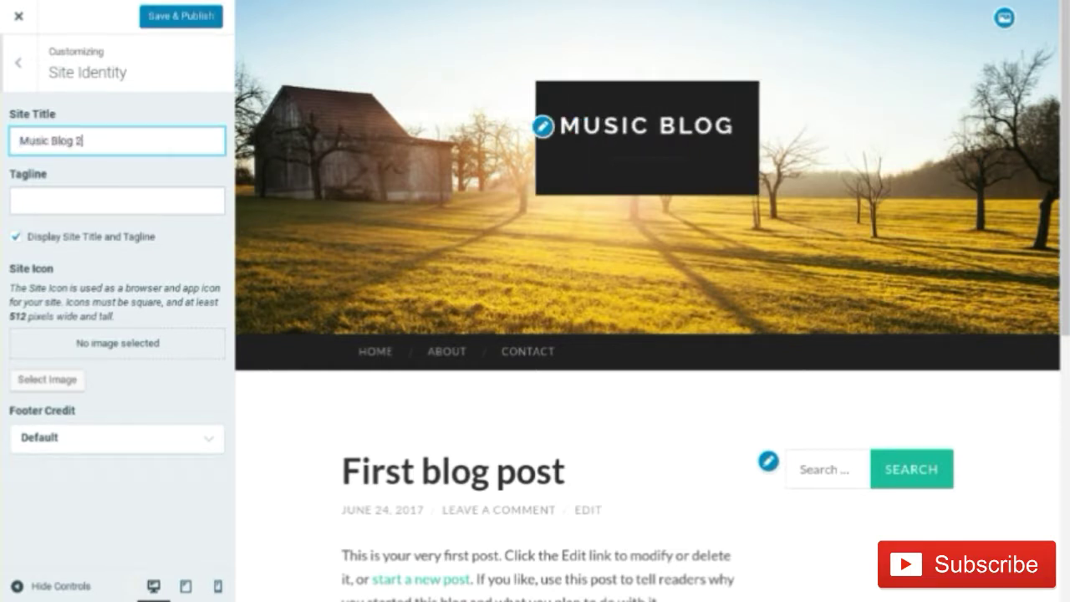
Set the site's tagline to "Talking about the best music of 2017"
{"action": "left_click", "coordinate": [217, 211]}
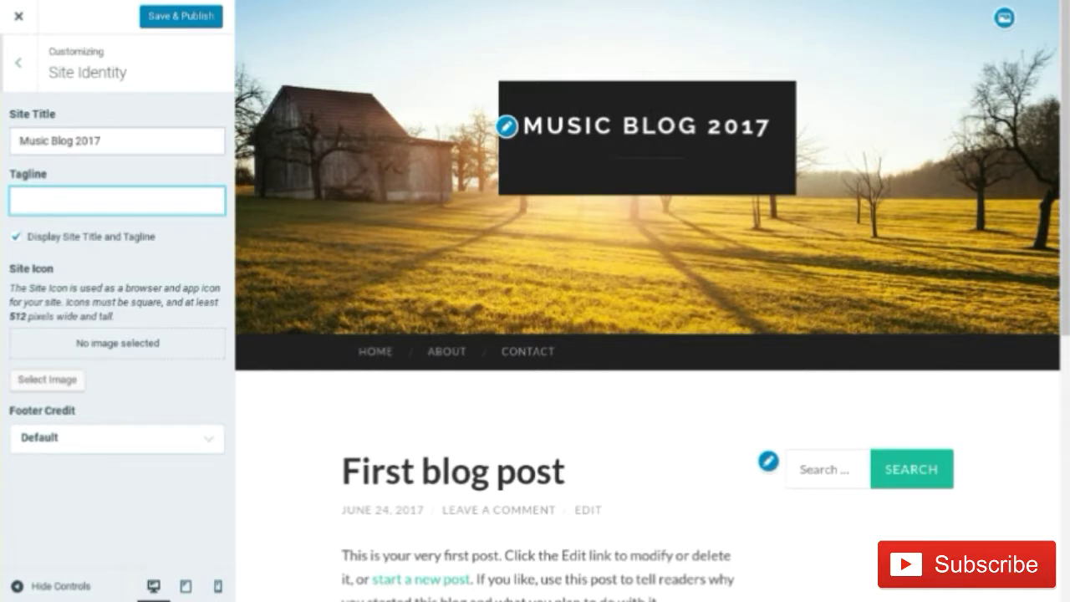
{"action": "type", "text": "Talk"}
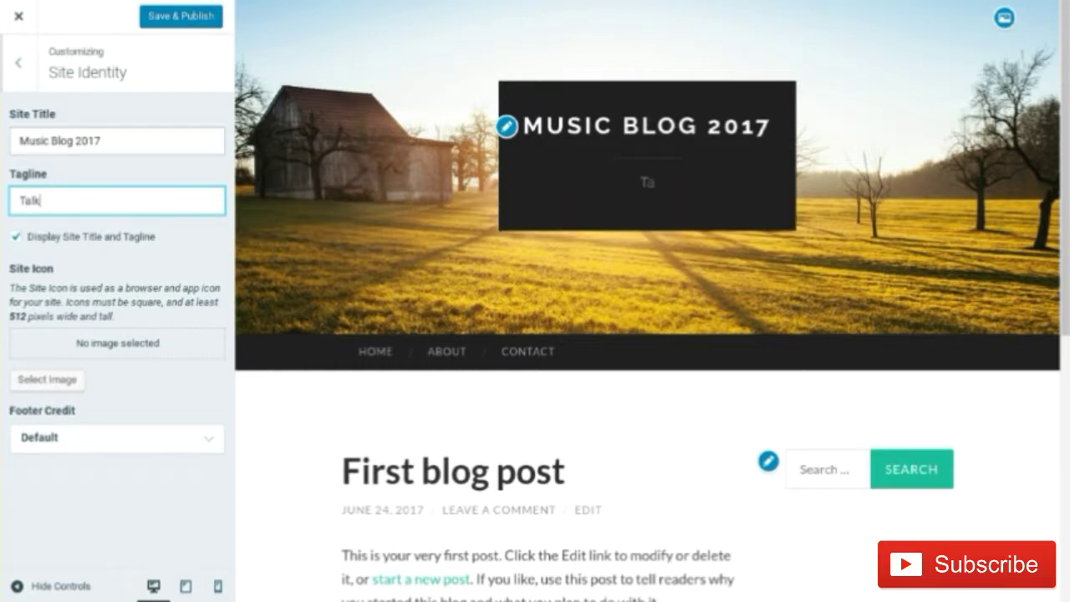
{"action": "type", "text": "ing about th"}
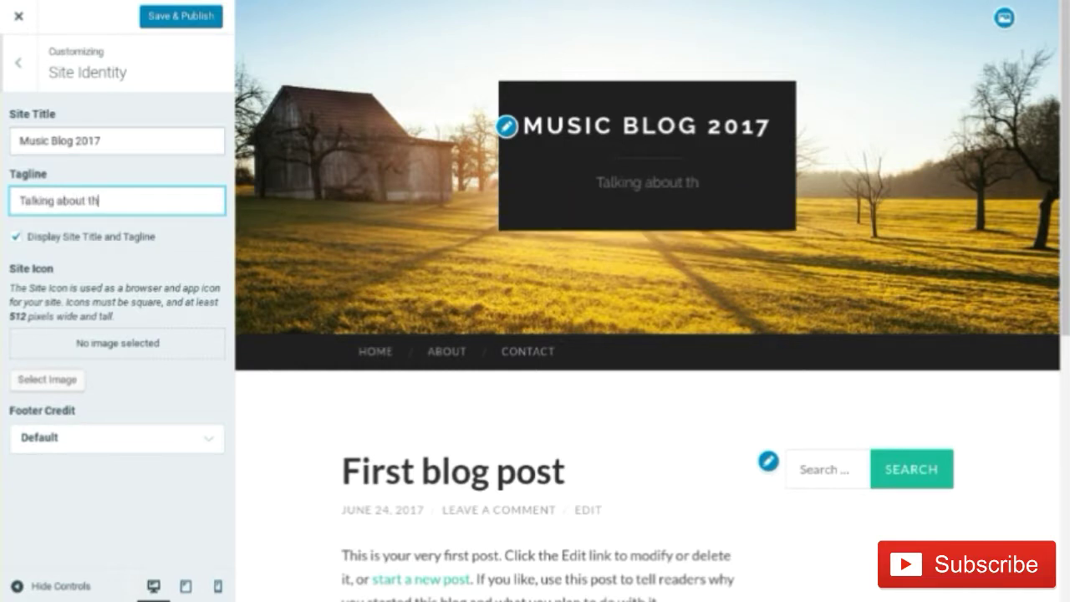
{"action": "type", "text": "e best music"}
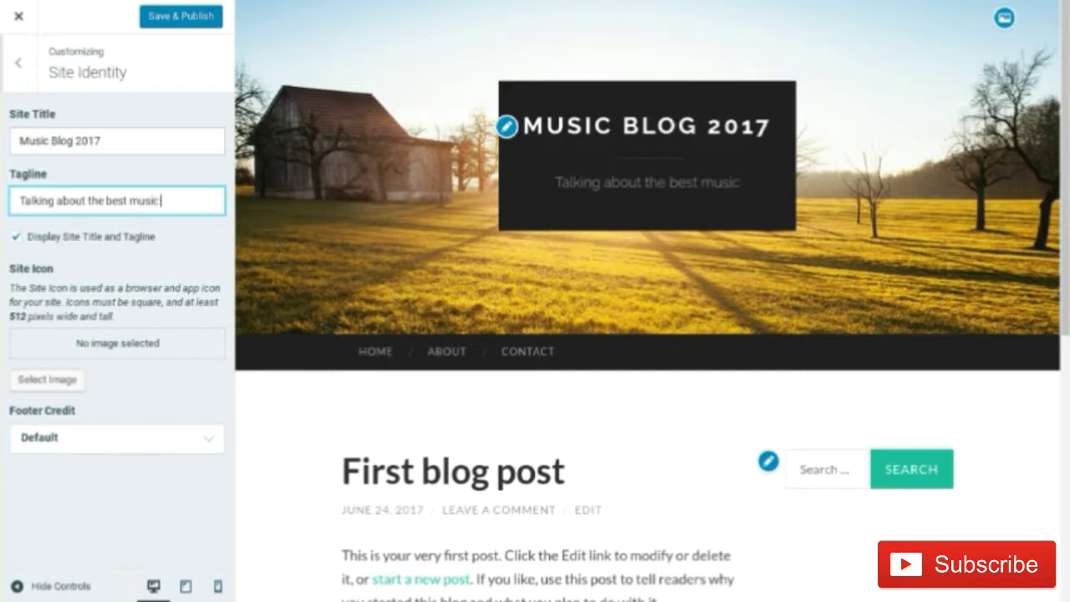
{"action": "type", "text": " of 2017"}
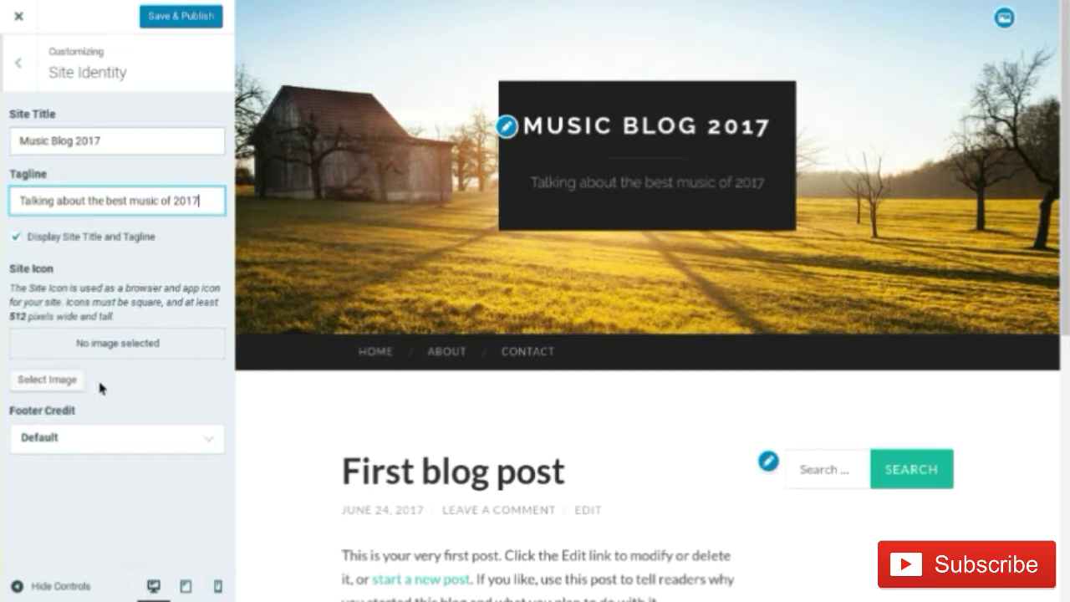
Set the footer credit to WordPress.com Logo and publish the site identity changes
{"action": "left_click", "coordinate": [159, 452]}
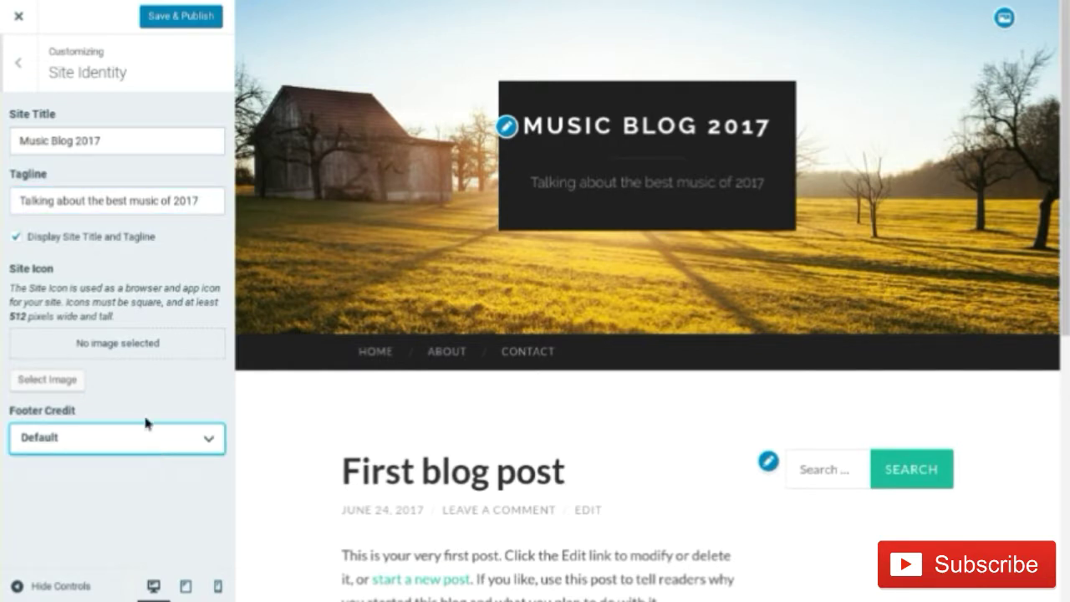
{"action": "scroll", "coordinate": [537, 405], "scroll_direction": "down", "scroll_amount": 5}
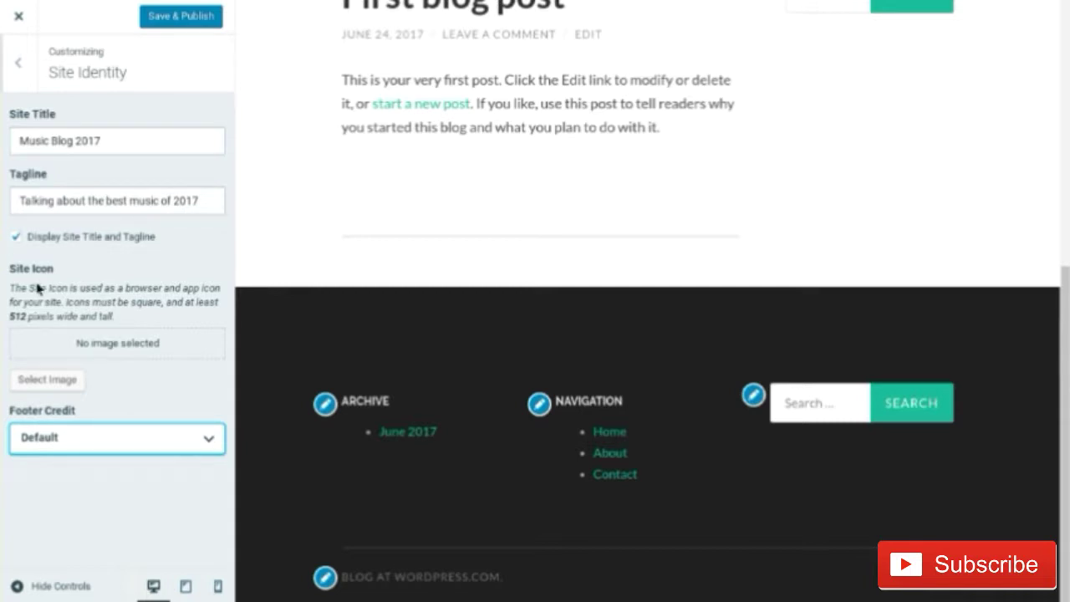
{"action": "key", "text": "Down"}
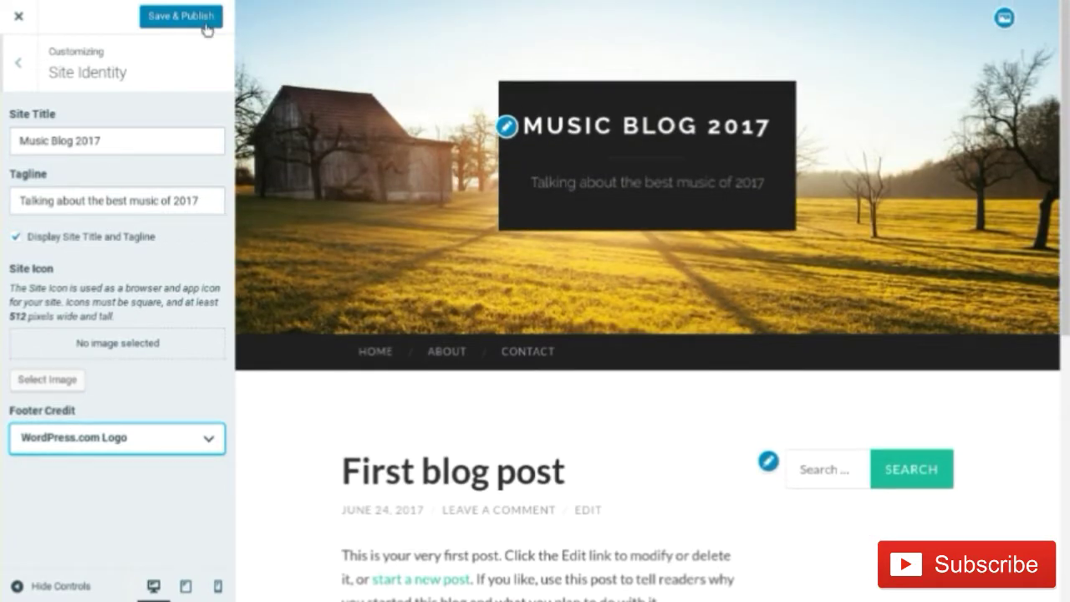
{"action": "left_click", "coordinate": [171, 19]}
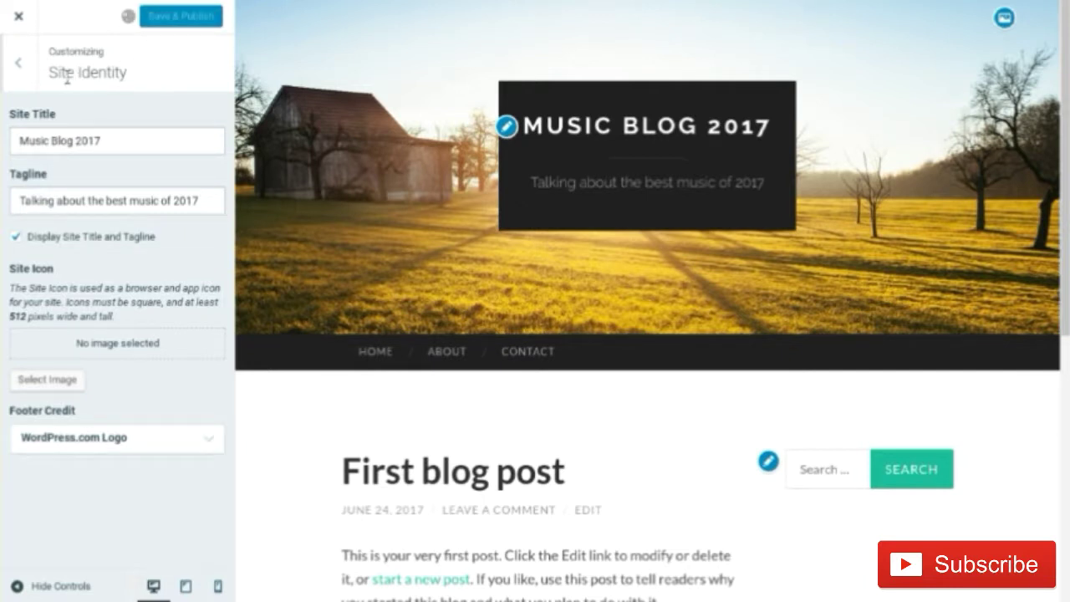
{"action": "left_click", "coordinate": [18, 62]}
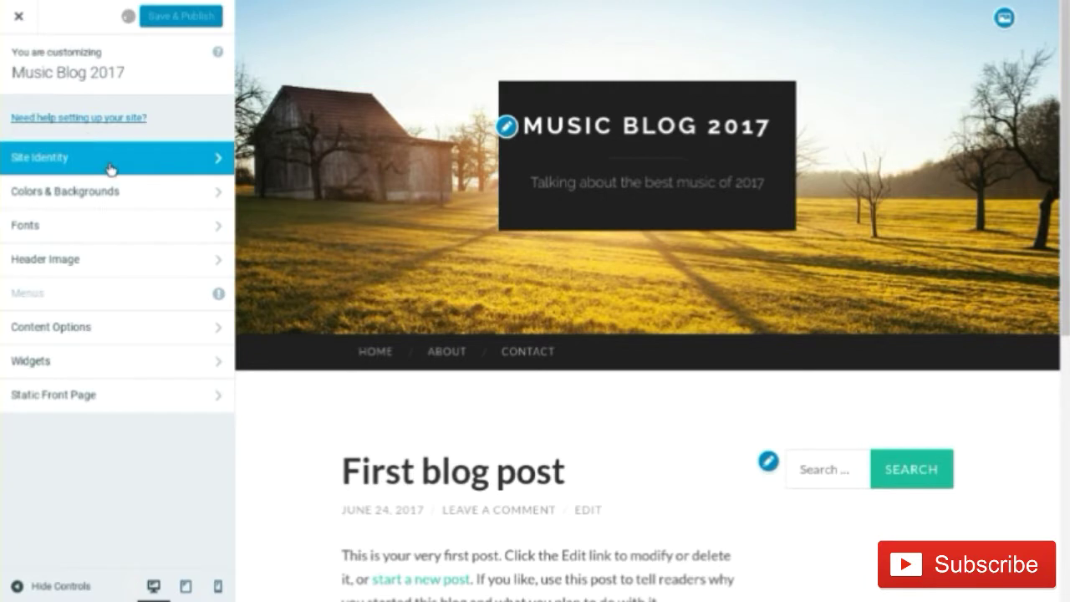
Apply the featured black and red palette to the site's colors and publish the change
{"action": "left_click", "coordinate": [150, 203]}
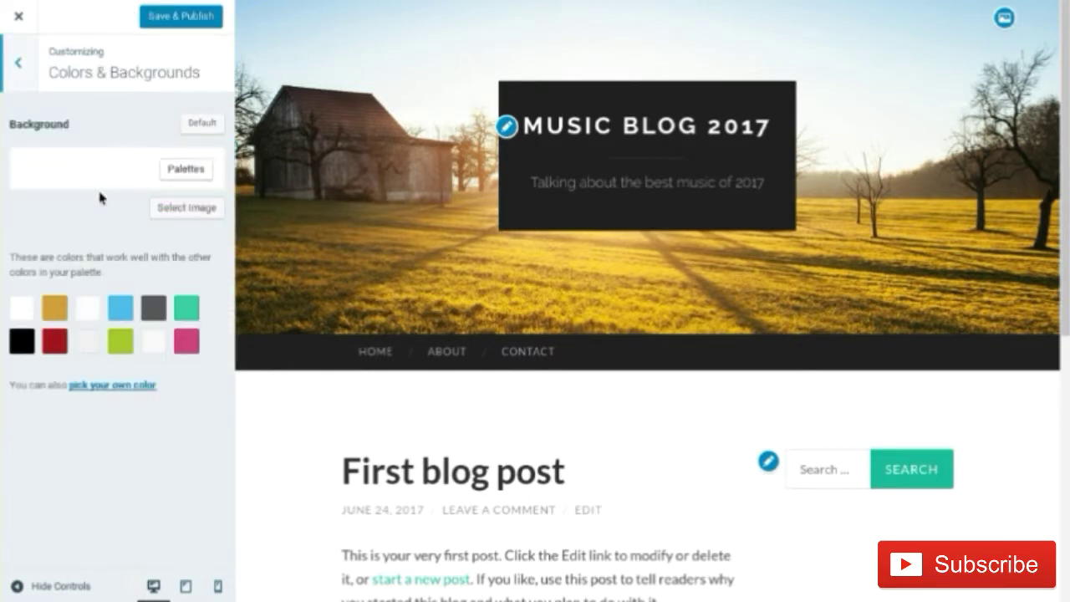
{"action": "left_click", "coordinate": [191, 171]}
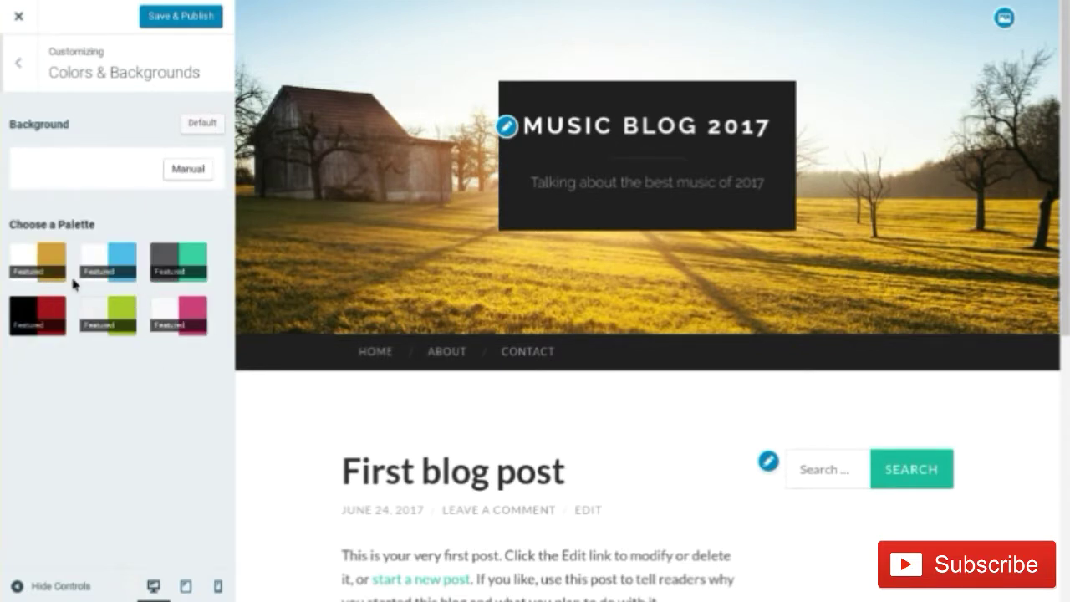
{"action": "left_click", "coordinate": [44, 322]}
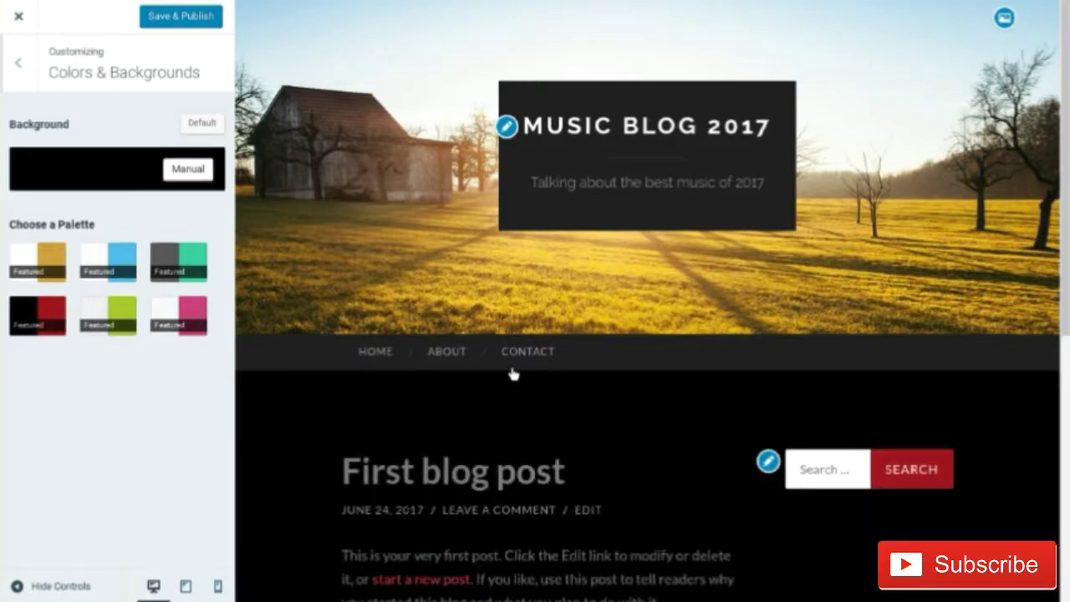
{"action": "scroll", "coordinate": [511, 373], "scroll_direction": "down", "scroll_amount": 3}
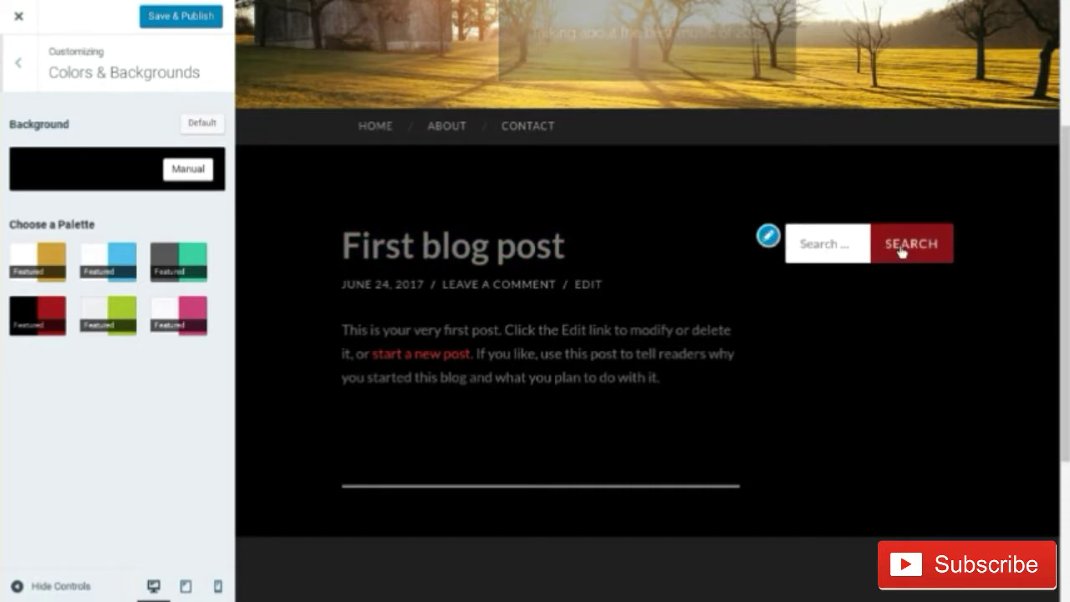
{"action": "scroll", "coordinate": [901, 250], "scroll_direction": "down", "scroll_amount": 3}
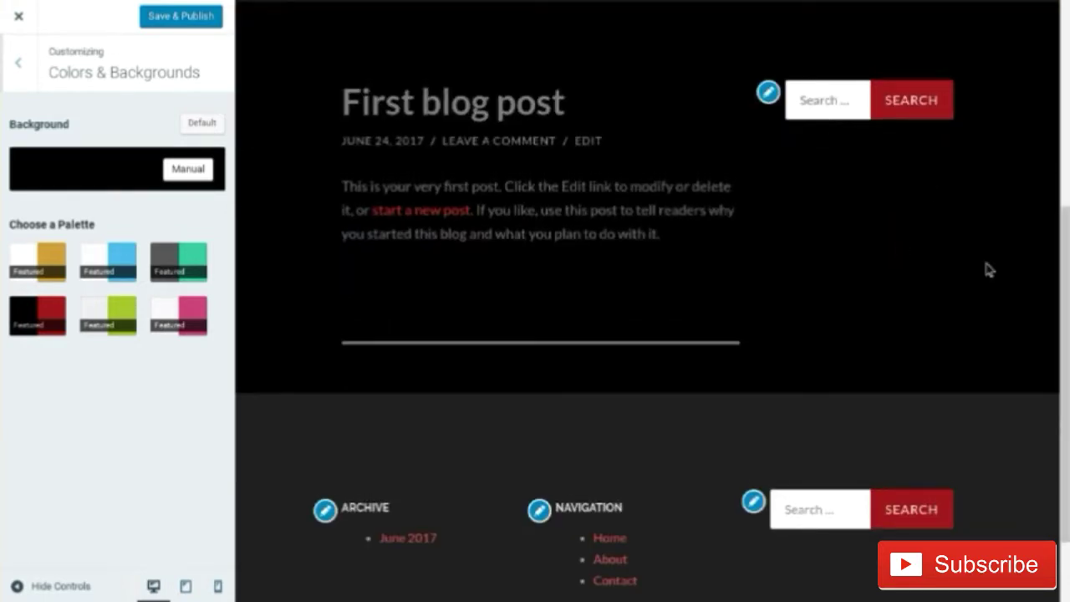
{"action": "scroll", "coordinate": [986, 267], "scroll_direction": "up", "scroll_amount": 2}
{"action": "scroll", "coordinate": [966, 276], "scroll_direction": "up", "scroll_amount": 4}
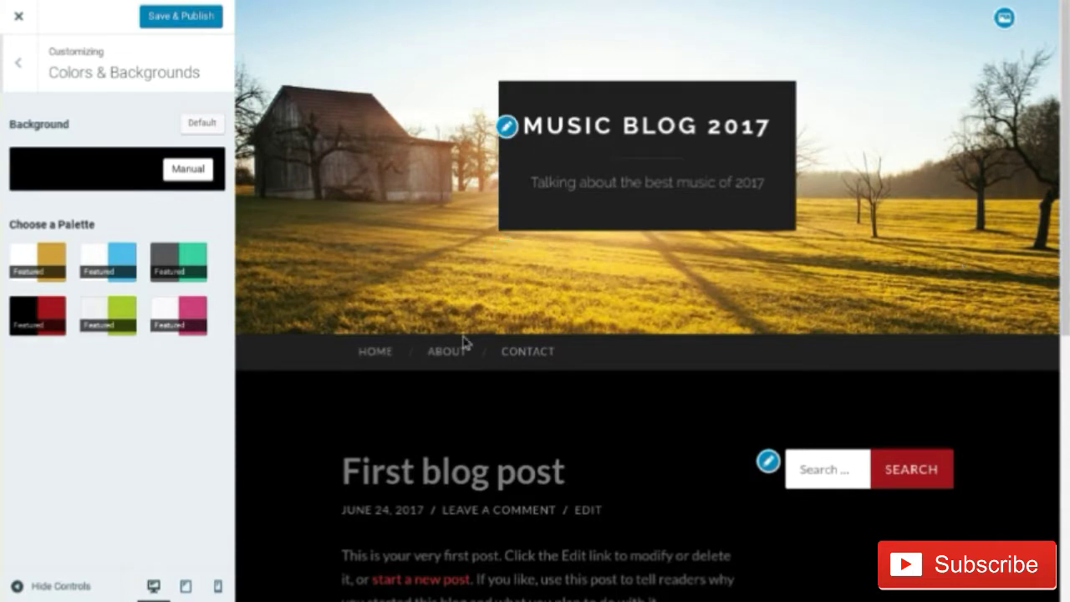
{"action": "left_click", "coordinate": [172, 21]}
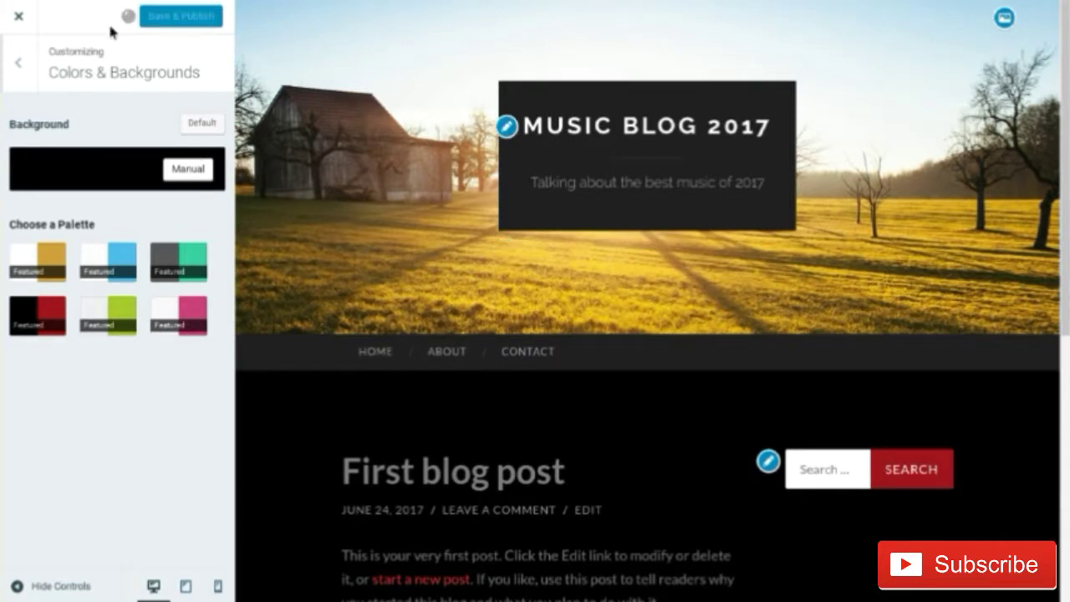
{"action": "left_click", "coordinate": [30, 65]}
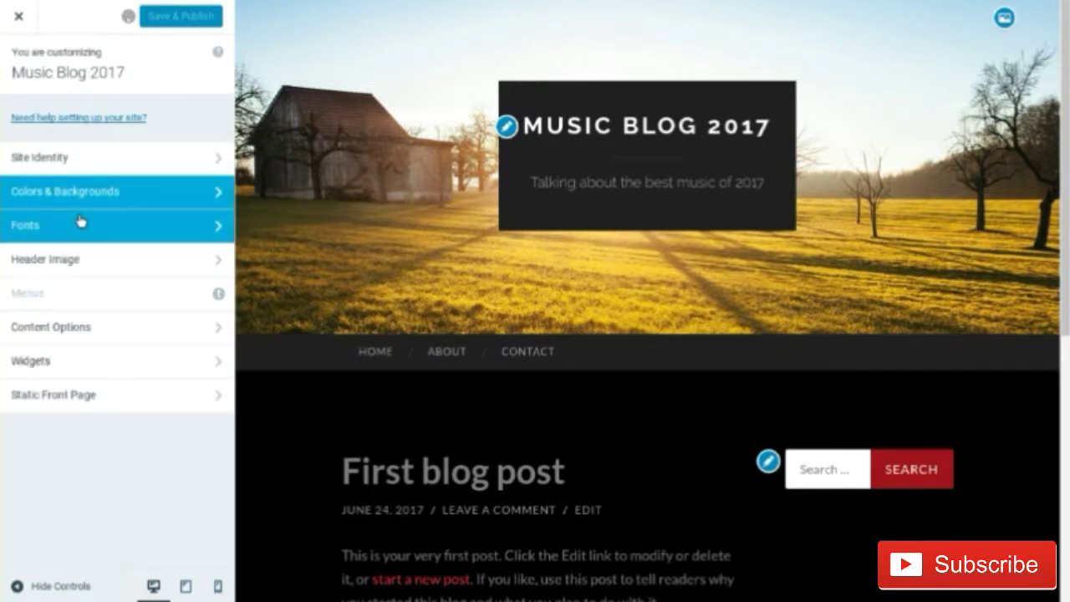
Set the site's headings font to Exo 2
{"action": "left_click", "coordinate": [81, 220]}
{"action": "left_click", "coordinate": [122, 142]}
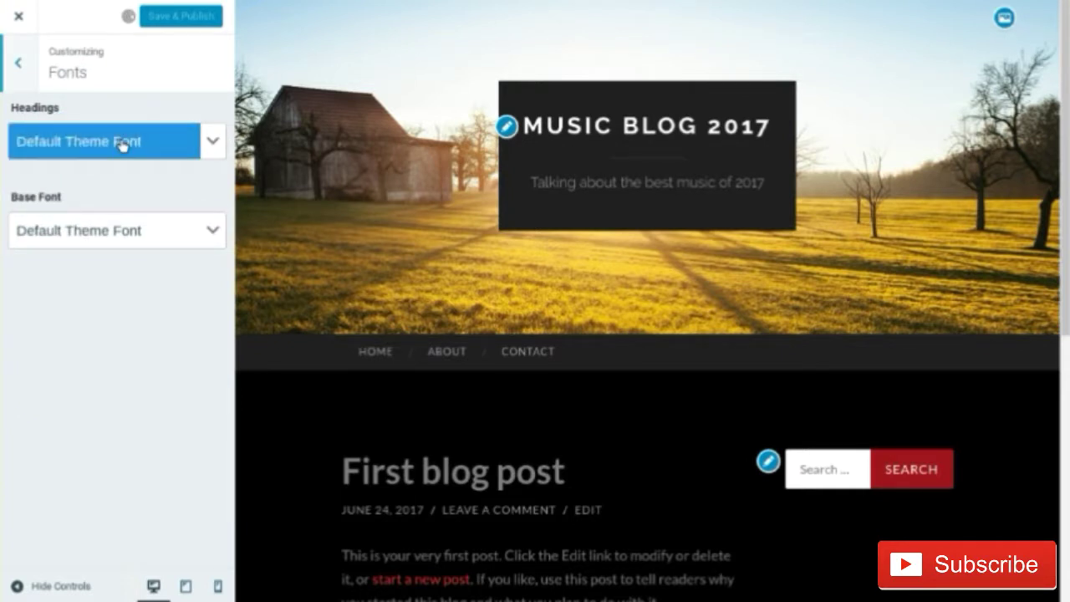
{"action": "left_click", "coordinate": [122, 142]}
{"action": "scroll", "coordinate": [106, 338], "scroll_direction": "down", "scroll_amount": 2}
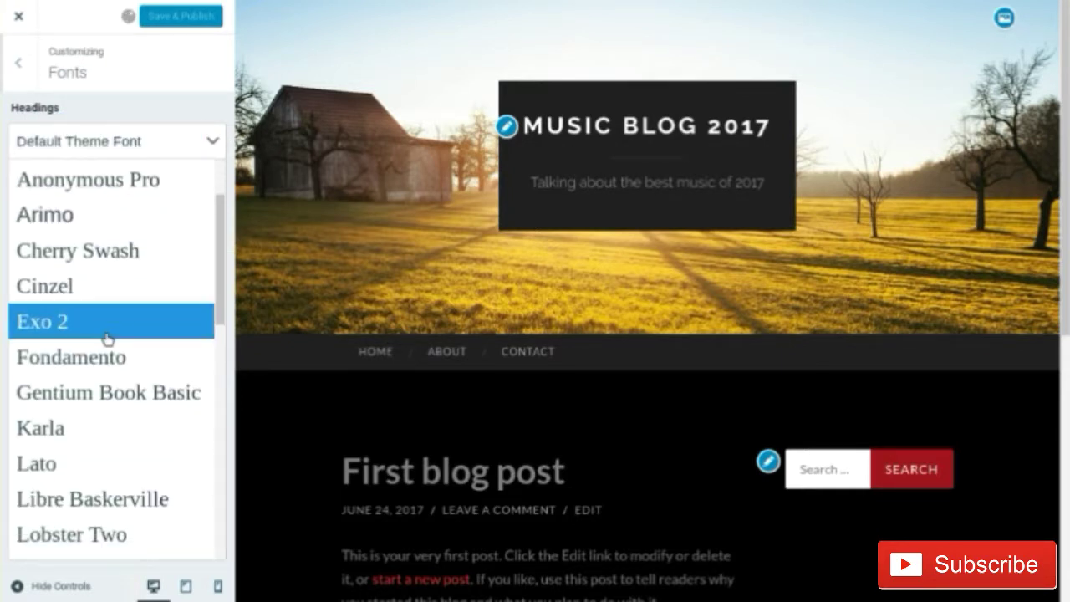
{"action": "scroll", "coordinate": [107, 338], "scroll_direction": "down", "scroll_amount": 6}
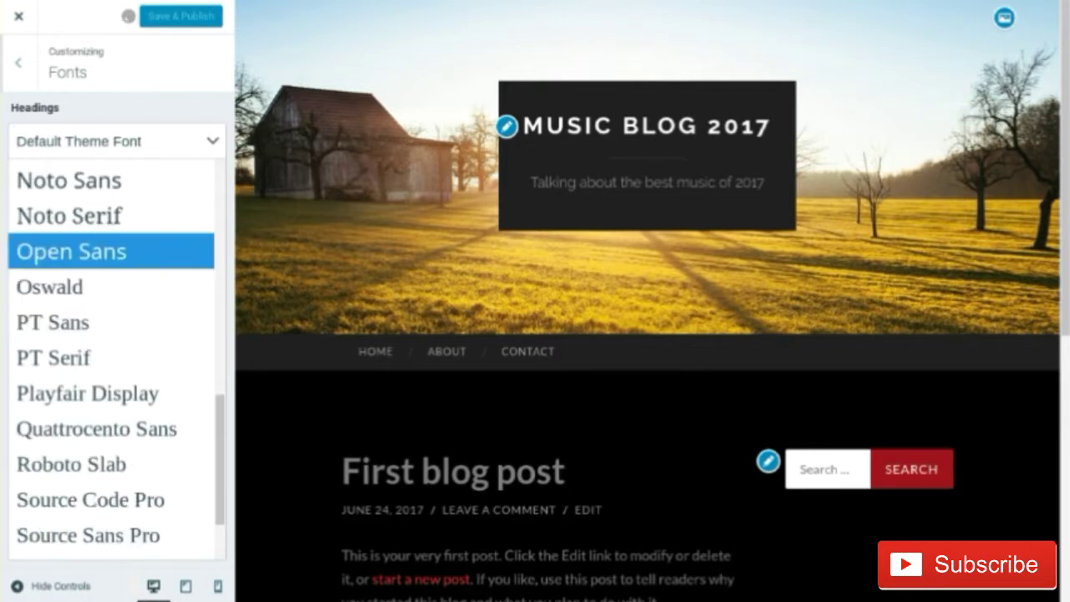
{"action": "scroll", "coordinate": [106, 338], "scroll_direction": "down", "scroll_amount": 2}
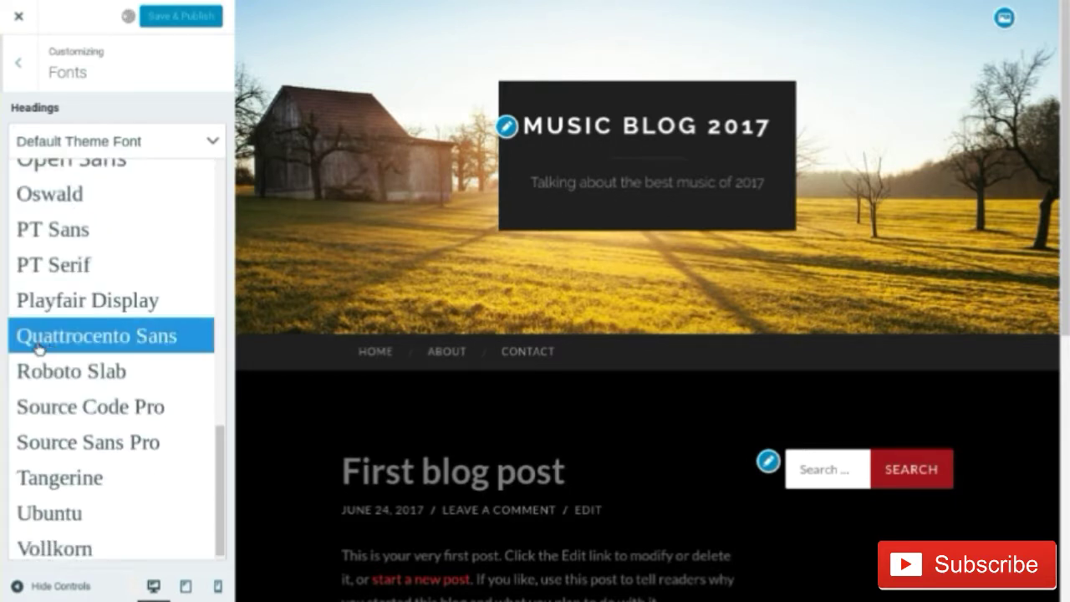
{"action": "scroll", "coordinate": [37, 347], "scroll_direction": "up", "scroll_amount": 5}
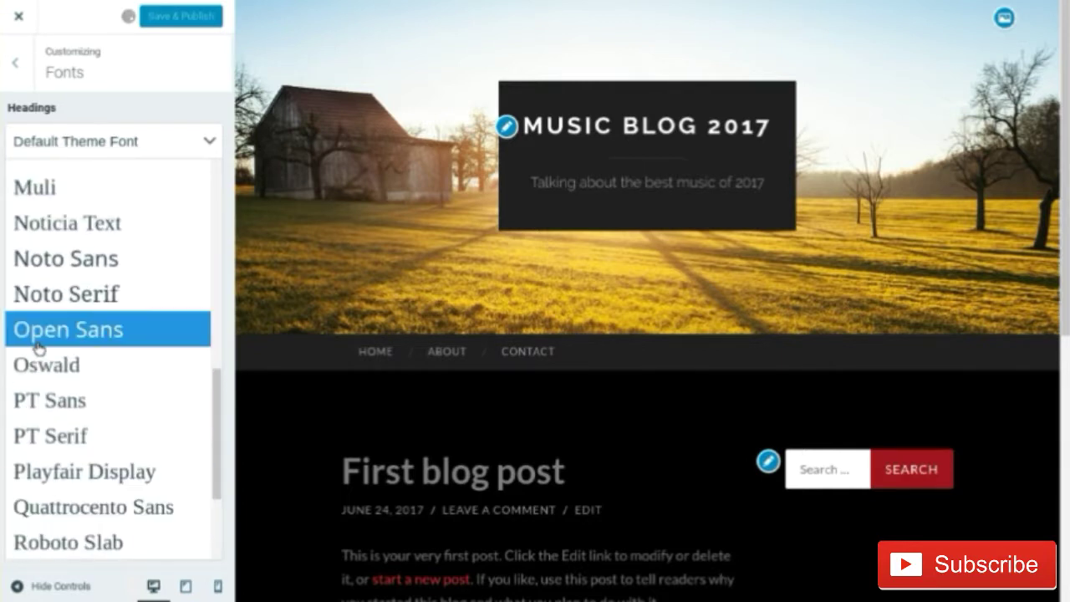
{"action": "scroll", "coordinate": [77, 302], "scroll_direction": "up", "scroll_amount": 3}
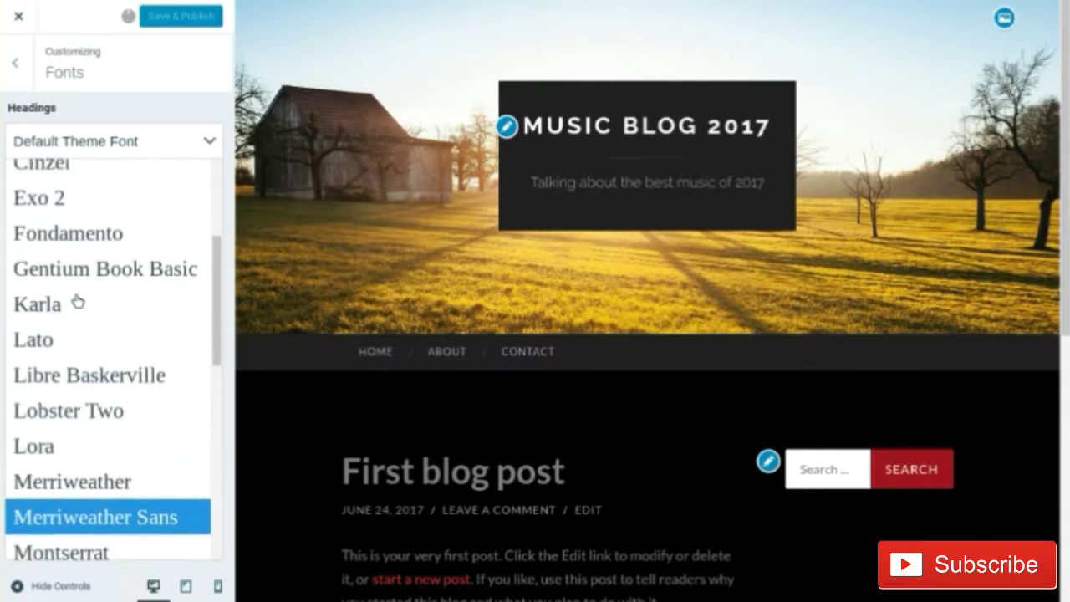
{"action": "left_click", "coordinate": [63, 216]}
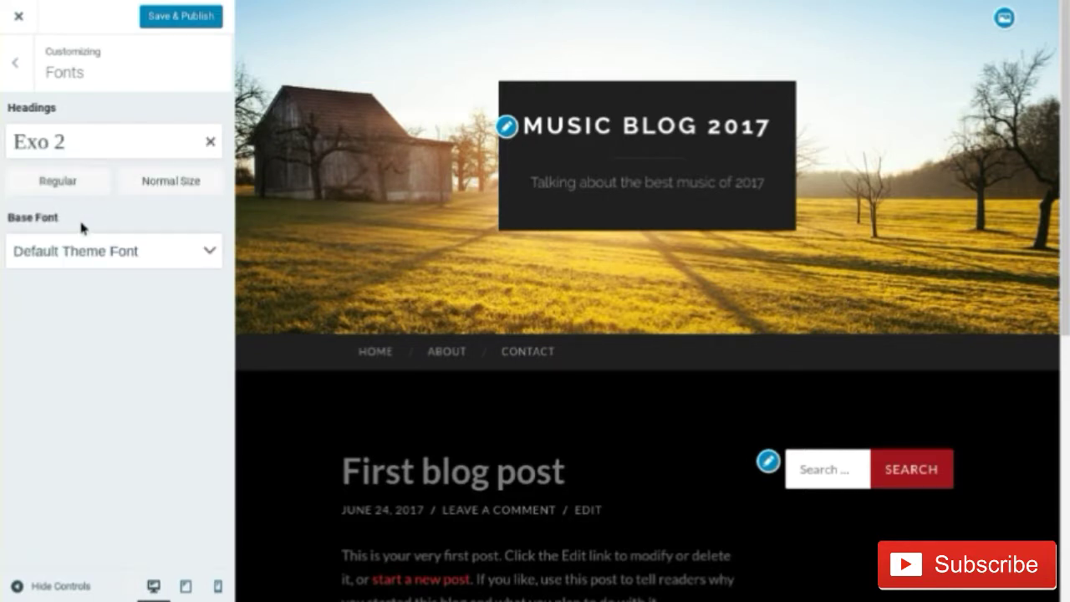
Set the site's base font to Source Code Pro and publish the font changes
{"action": "left_click", "coordinate": [115, 250]}
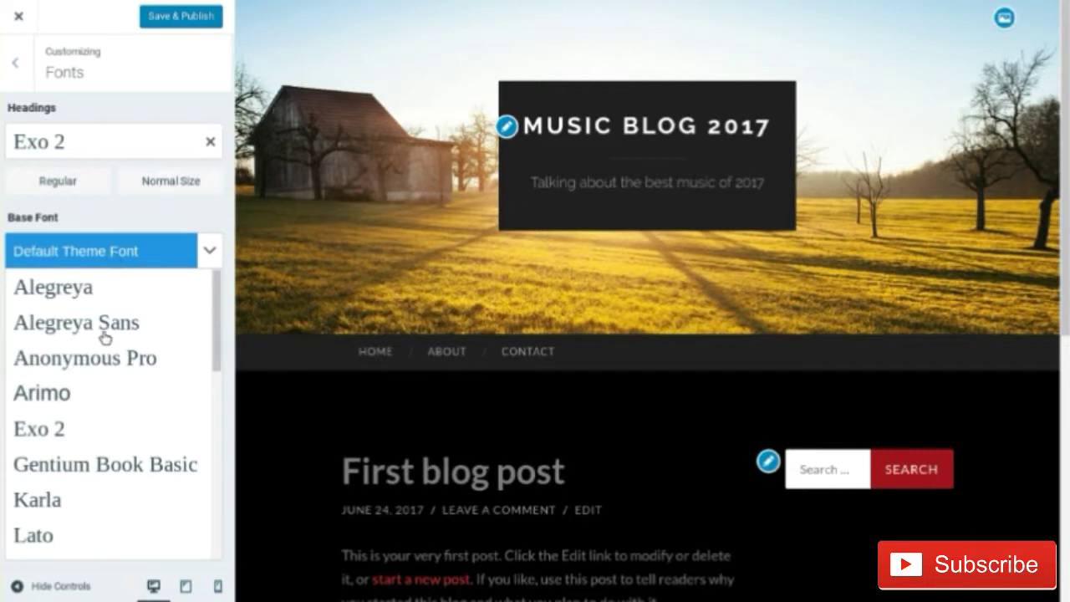
{"action": "scroll", "coordinate": [106, 334], "scroll_direction": "down", "scroll_amount": 4}
{"action": "scroll", "coordinate": [103, 359], "scroll_direction": "down", "scroll_amount": 3}
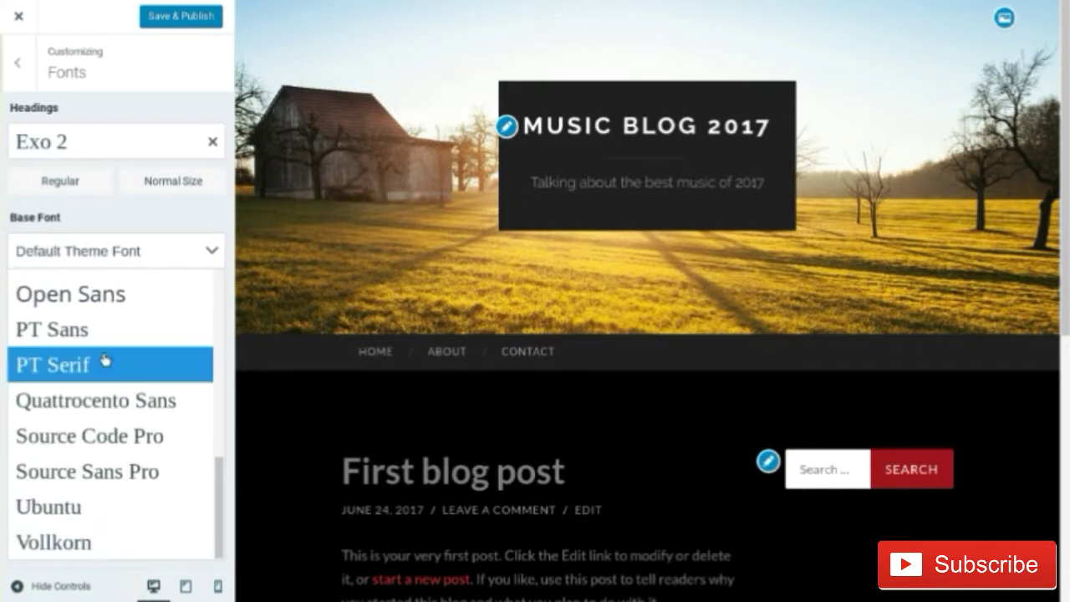
{"action": "left_click", "coordinate": [99, 432]}
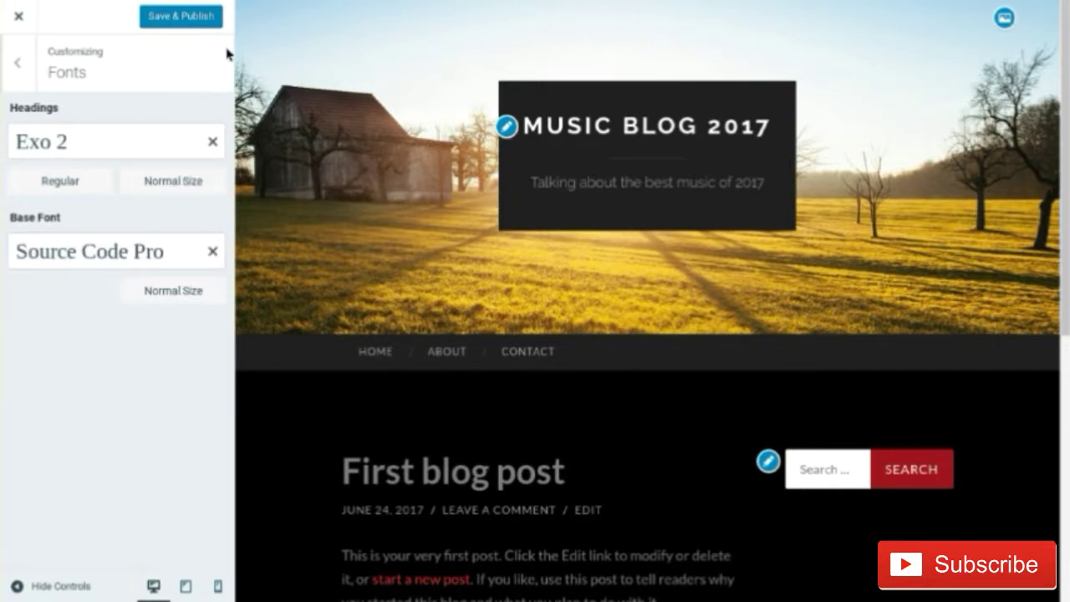
{"action": "left_click", "coordinate": [207, 25]}
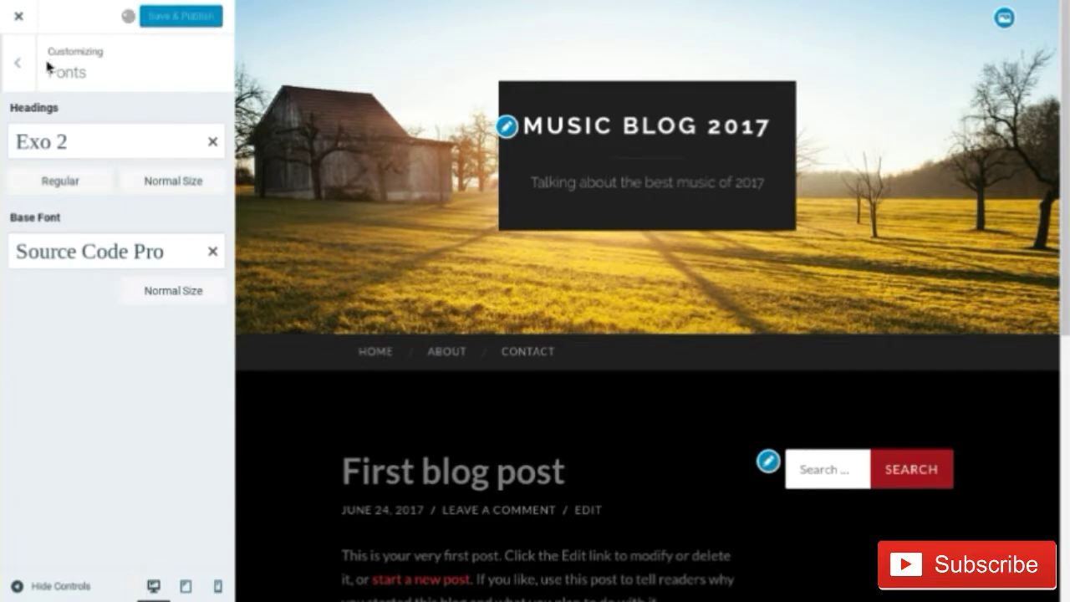
{"action": "left_click", "coordinate": [28, 85]}
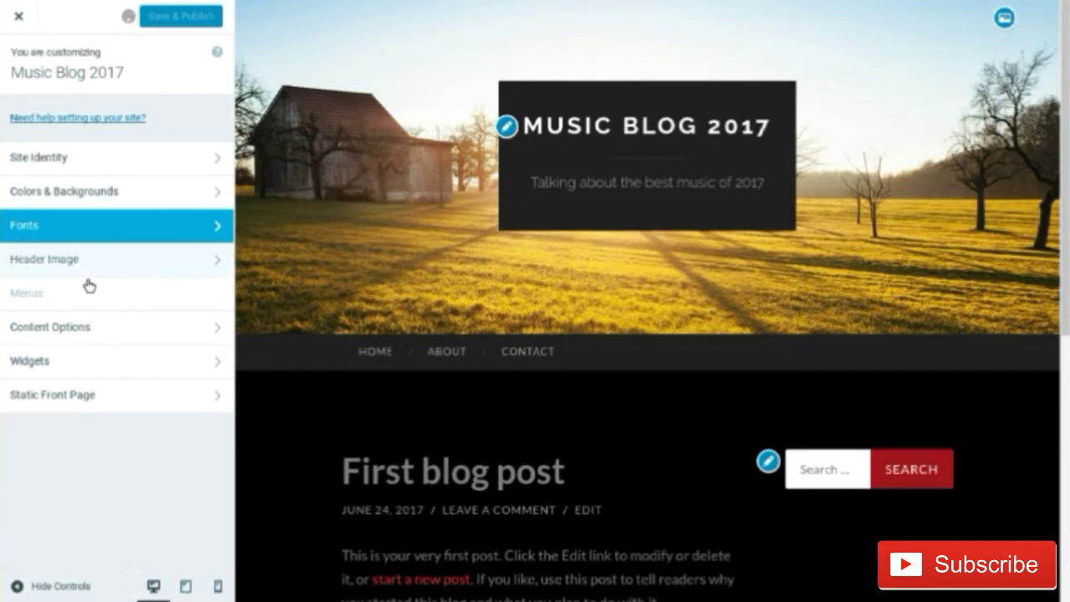
Look through the suggested header images and choose the blurred night-time city lights picture as the site's header
{"action": "left_click", "coordinate": [157, 271]}
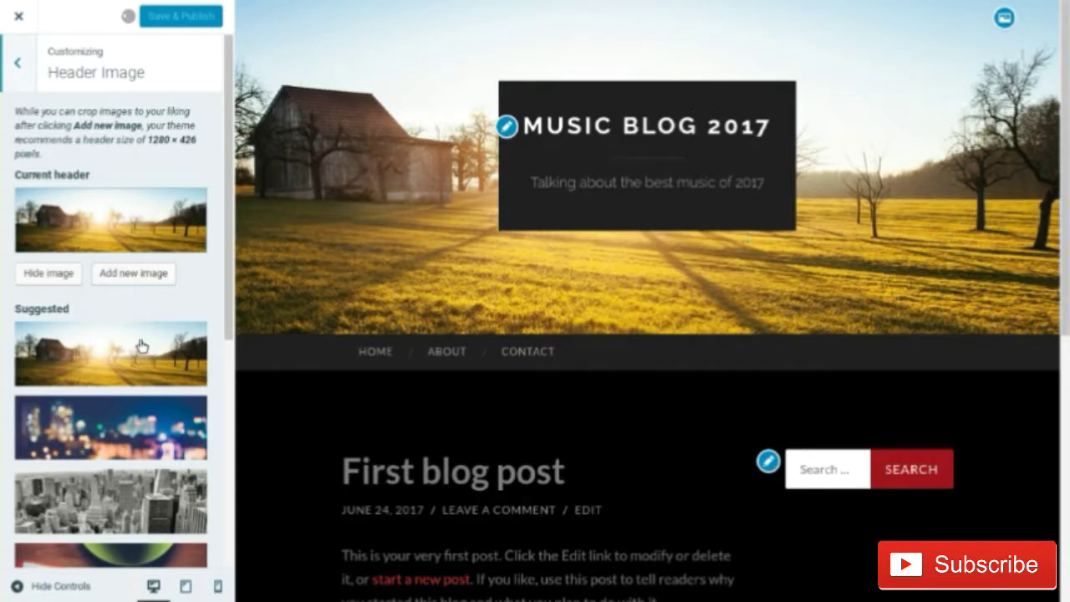
{"action": "scroll", "coordinate": [140, 314], "scroll_direction": "down", "scroll_amount": 5}
{"action": "scroll", "coordinate": [140, 346], "scroll_direction": "down", "scroll_amount": 2}
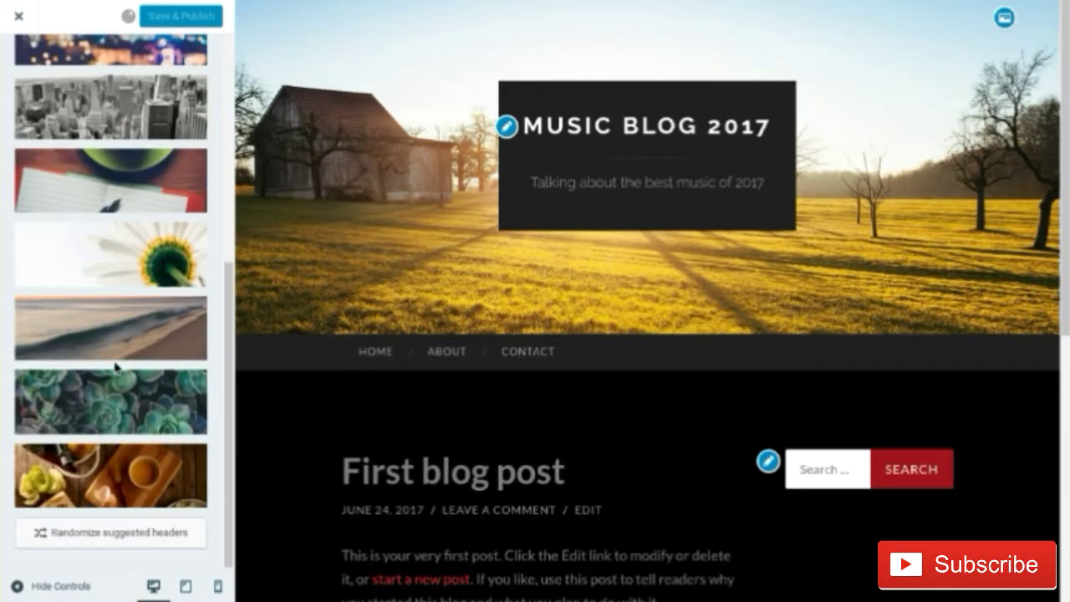
{"action": "scroll", "coordinate": [116, 370], "scroll_direction": "up", "scroll_amount": 1}
{"action": "scroll", "coordinate": [115, 370], "scroll_direction": "up", "scroll_amount": 5}
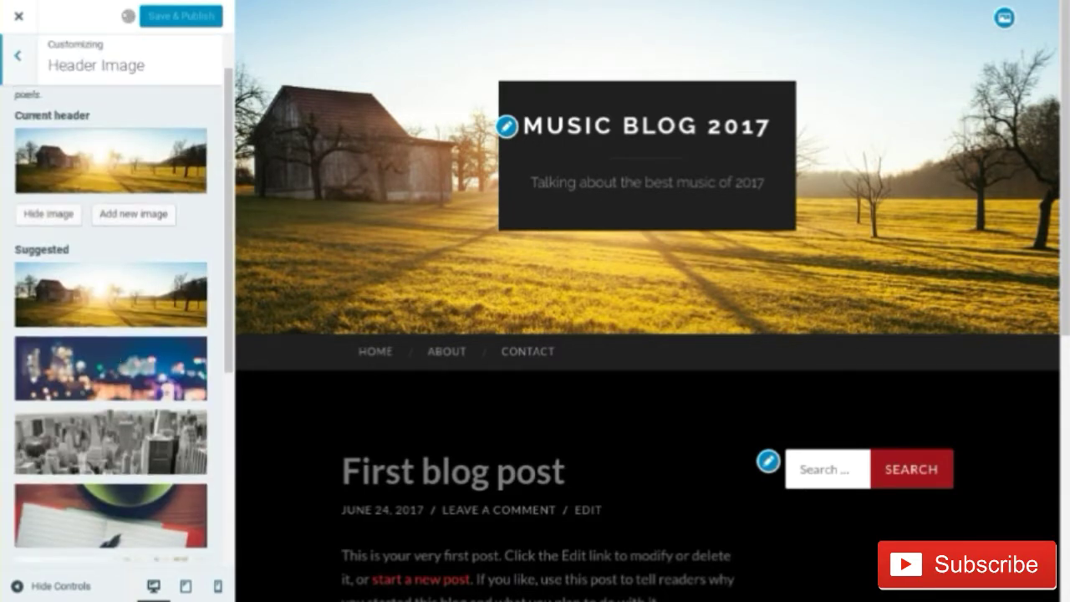
{"action": "scroll", "coordinate": [115, 370], "scroll_direction": "down", "scroll_amount": 4}
{"action": "scroll", "coordinate": [131, 361], "scroll_direction": "down", "scroll_amount": 2}
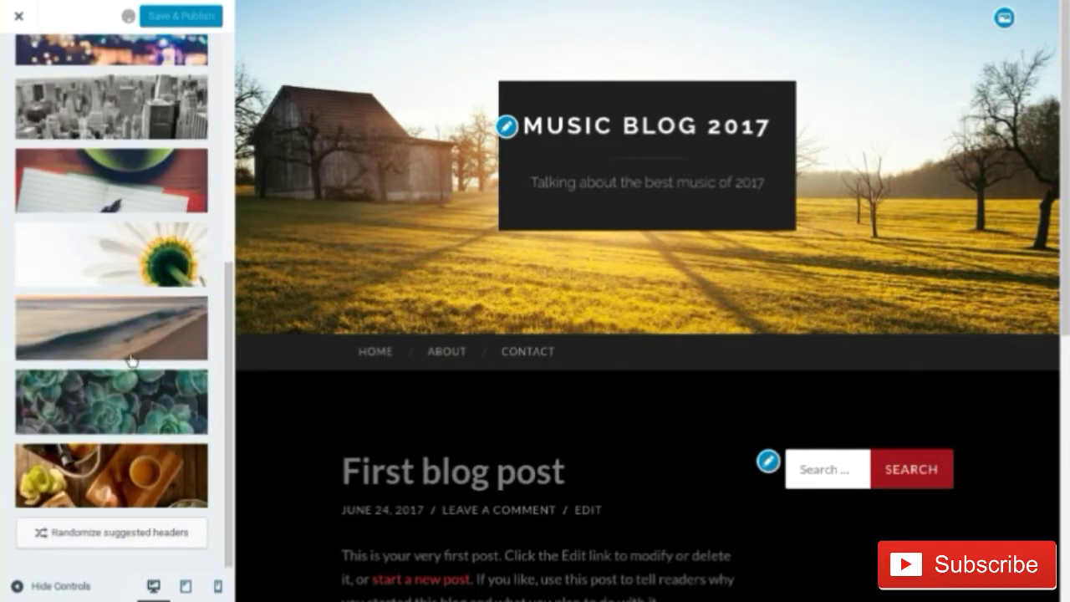
{"action": "scroll", "coordinate": [131, 360], "scroll_direction": "up", "scroll_amount": 3}
{"action": "scroll", "coordinate": [131, 360], "scroll_direction": "up", "scroll_amount": 5}
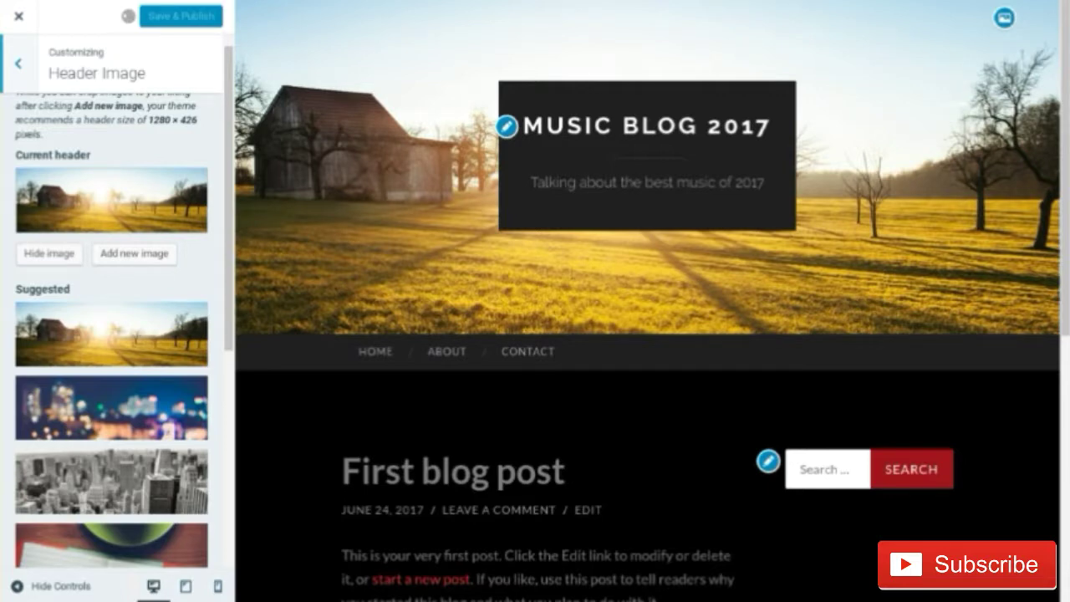
{"action": "scroll", "coordinate": [134, 332], "scroll_direction": "down", "scroll_amount": 2}
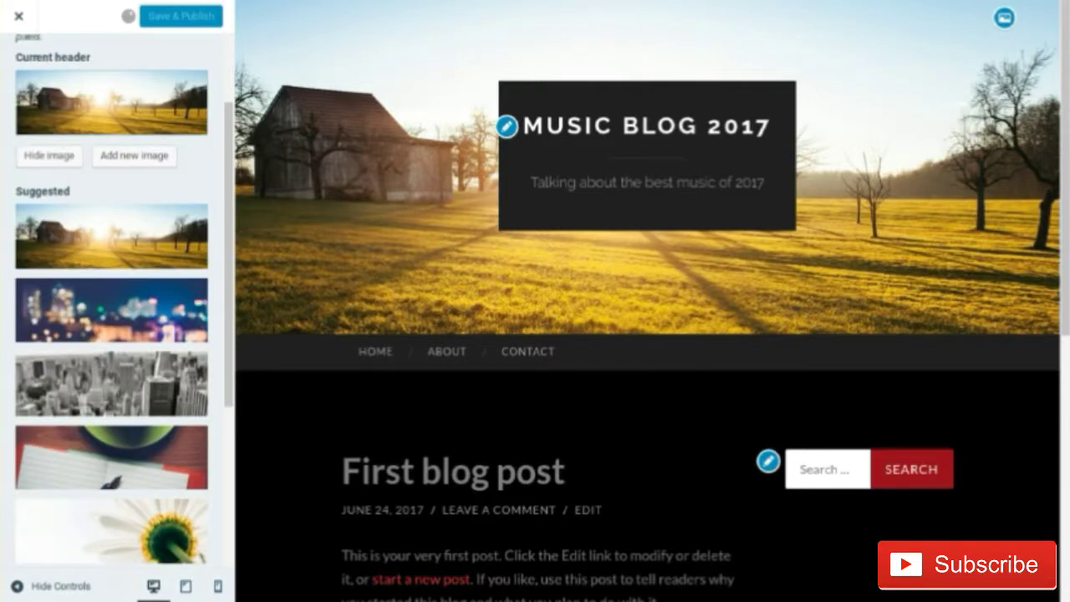
{"action": "left_click", "coordinate": [134, 332]}
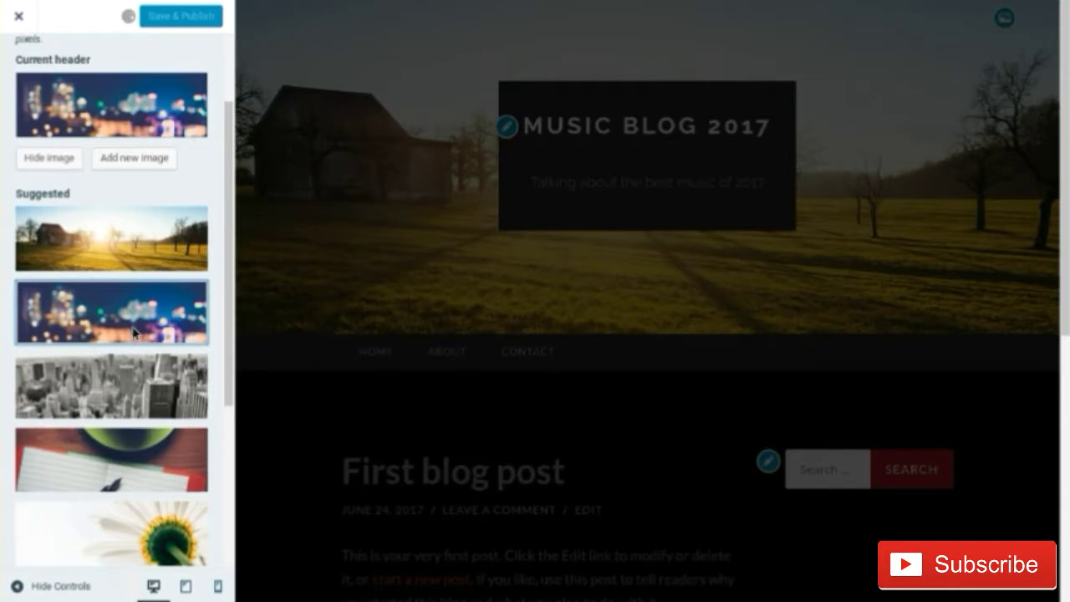
{"action": "scroll", "coordinate": [134, 332], "scroll_direction": "up", "scroll_amount": 1}
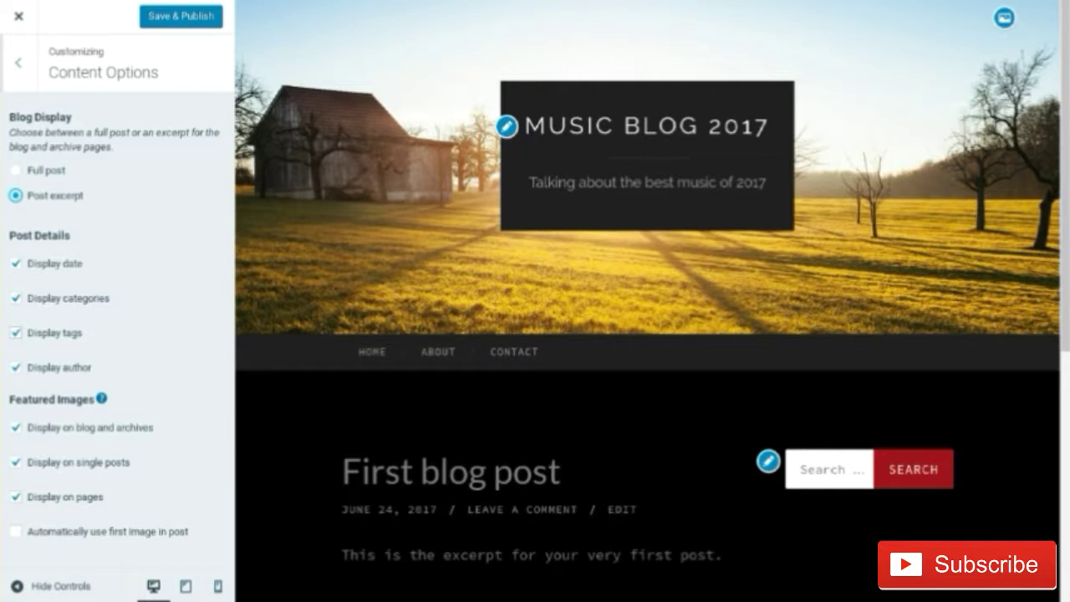
Turn off the display of tags in the post details and publish the content options
{"action": "left_click", "coordinate": [48, 343]}
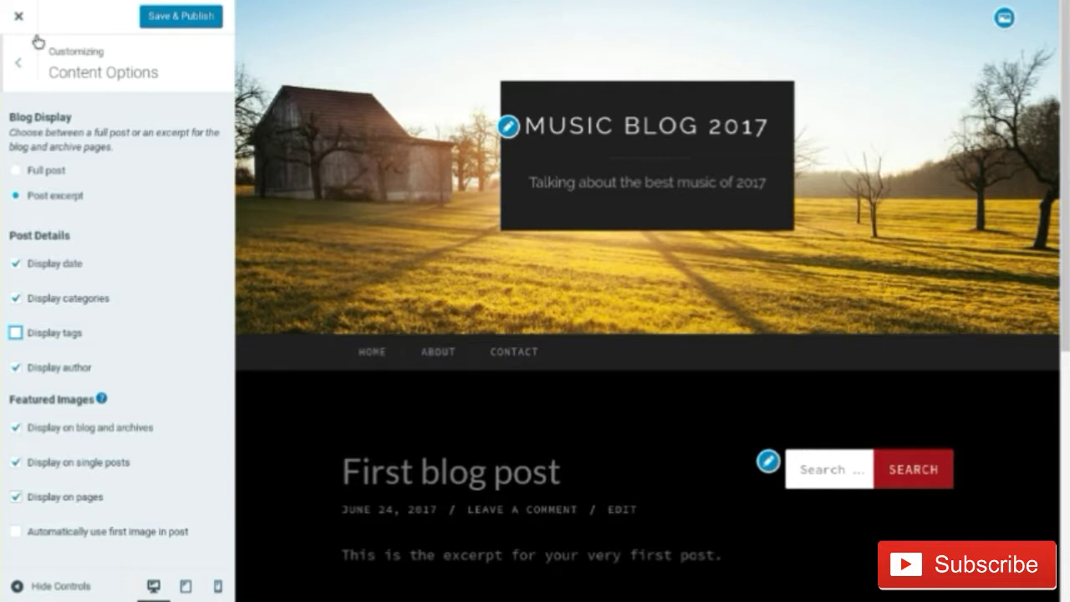
{"action": "left_click", "coordinate": [169, 18]}
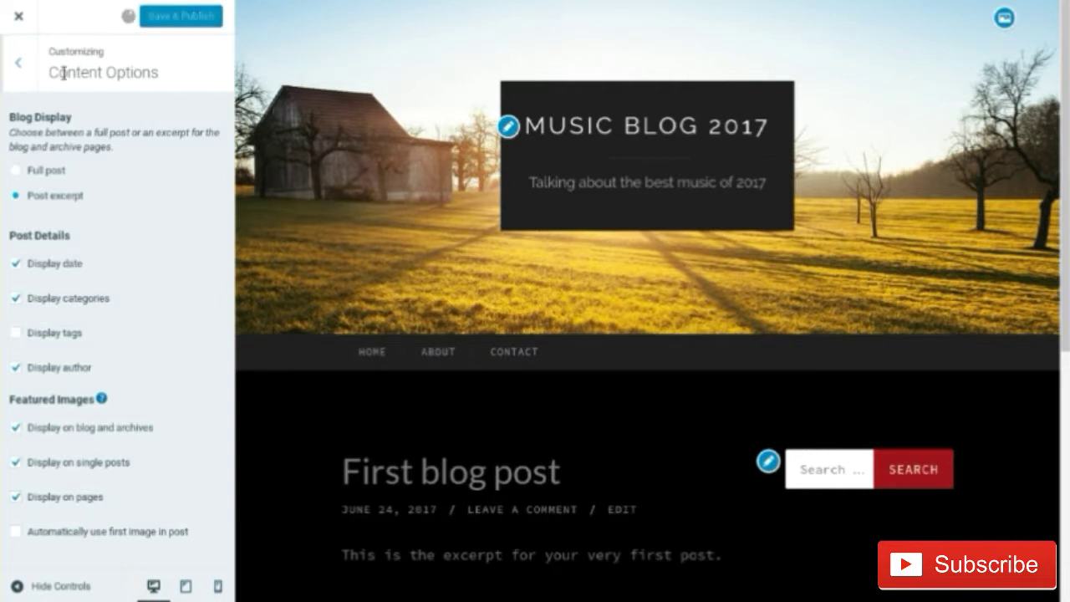
{"action": "left_click", "coordinate": [19, 63]}
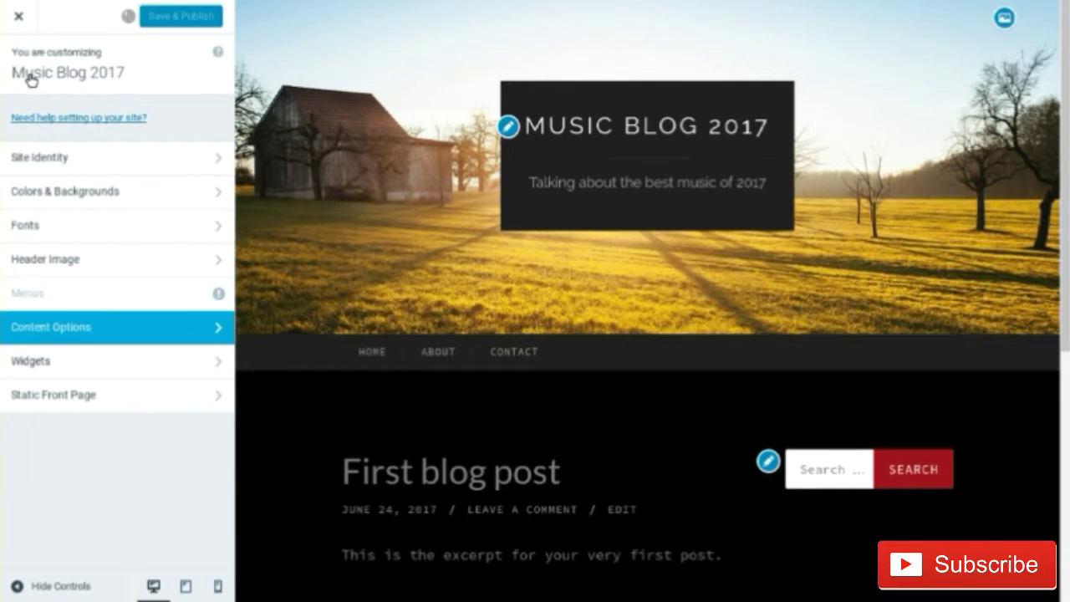
Remove the Search widget from the Sidebar widget area
{"action": "left_click", "coordinate": [108, 357]}
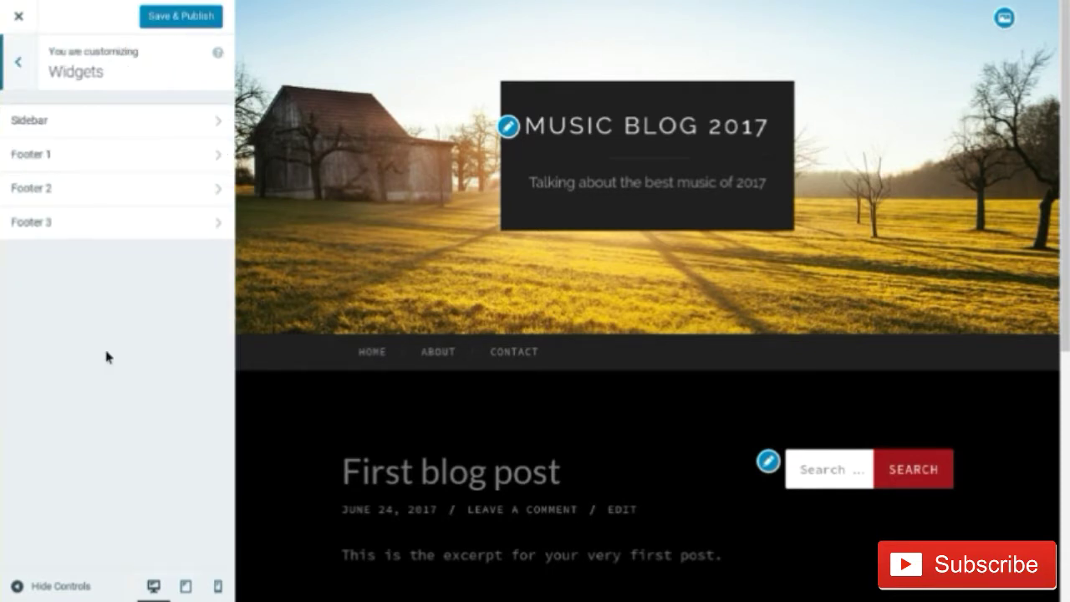
{"action": "left_click", "coordinate": [96, 131]}
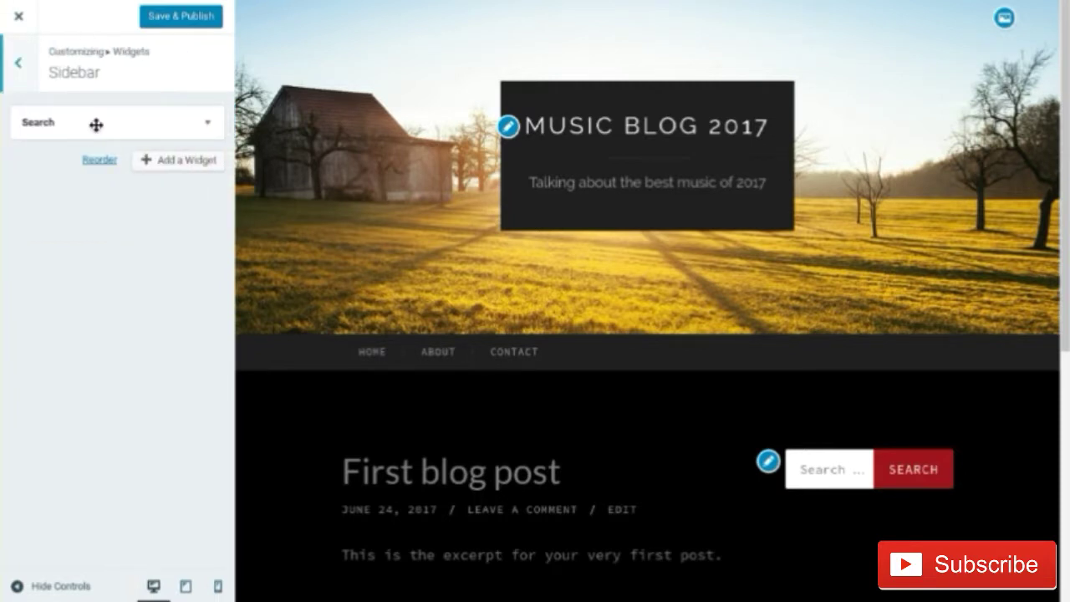
{"action": "left_click", "coordinate": [205, 126]}
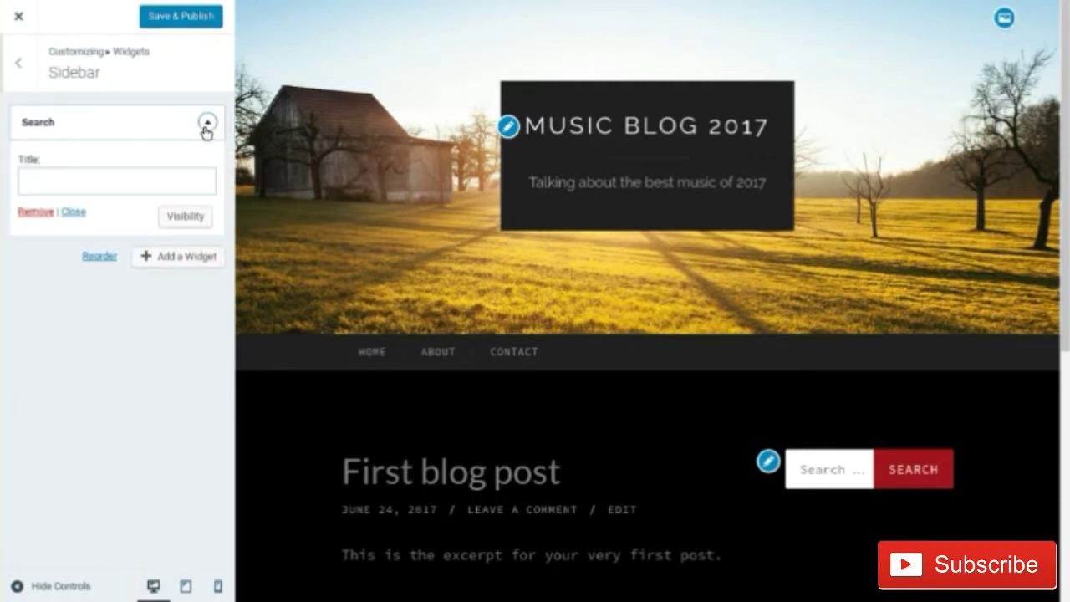
{"action": "left_click", "coordinate": [206, 125]}
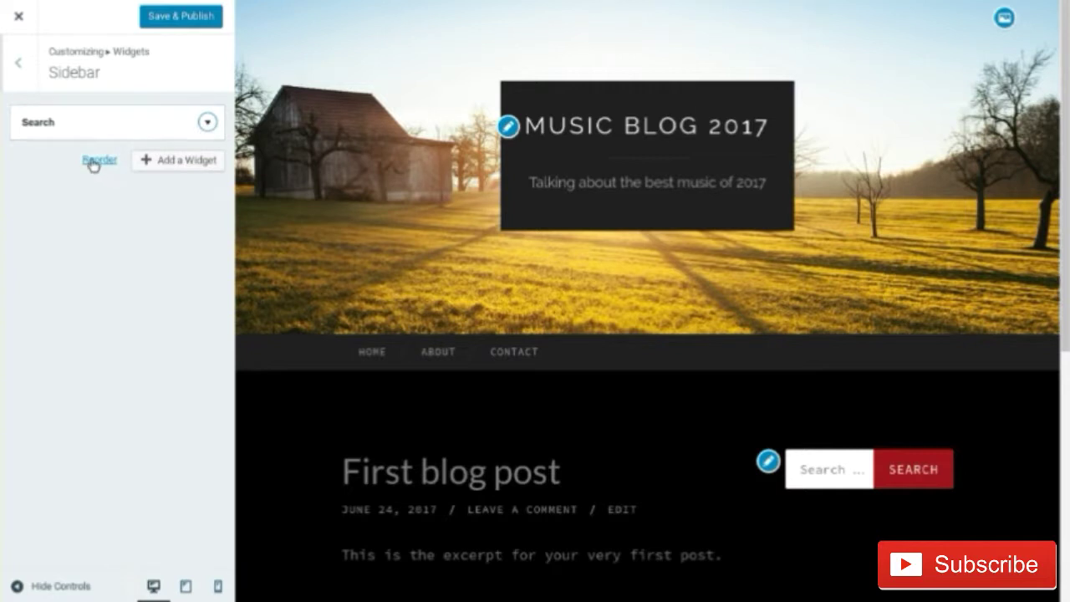
{"action": "left_click", "coordinate": [207, 125]}
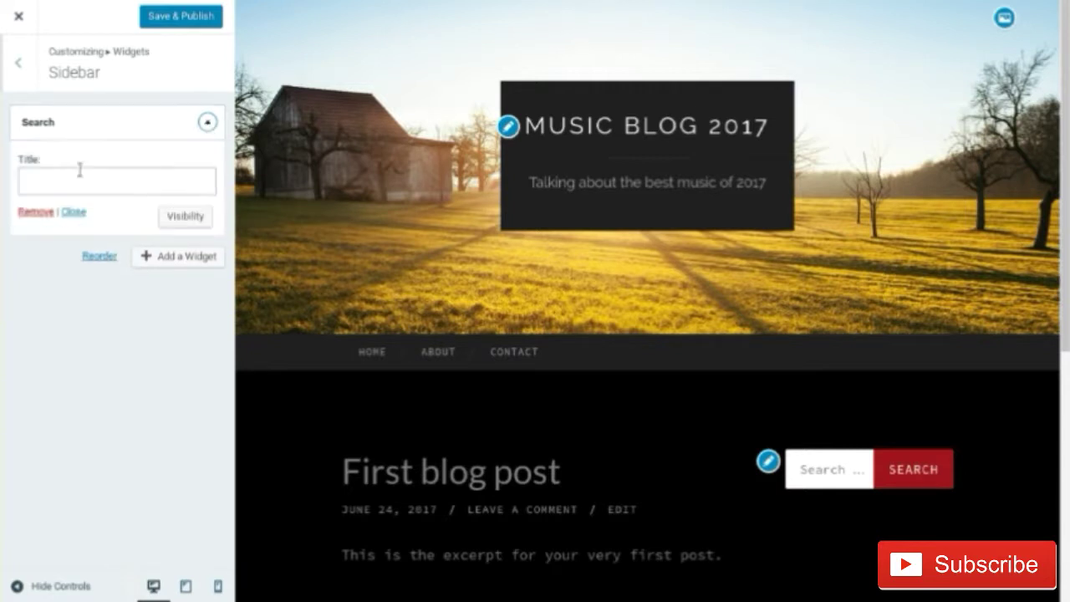
{"action": "left_click", "coordinate": [31, 213]}
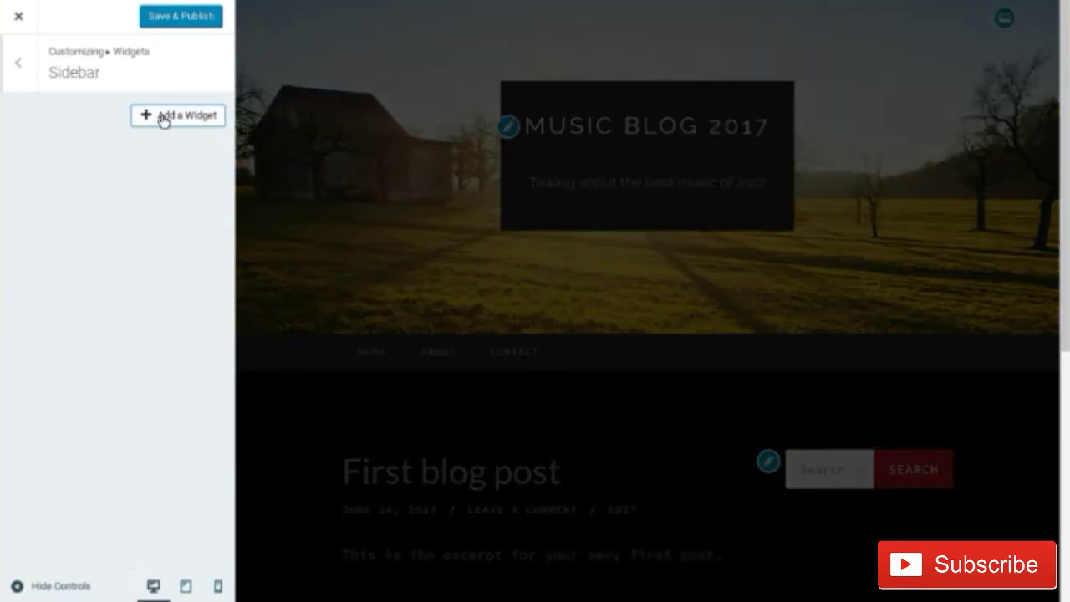
Add an Audio widget to the Sidebar widget area and title it "Music Radio"
{"action": "left_click", "coordinate": [163, 117]}
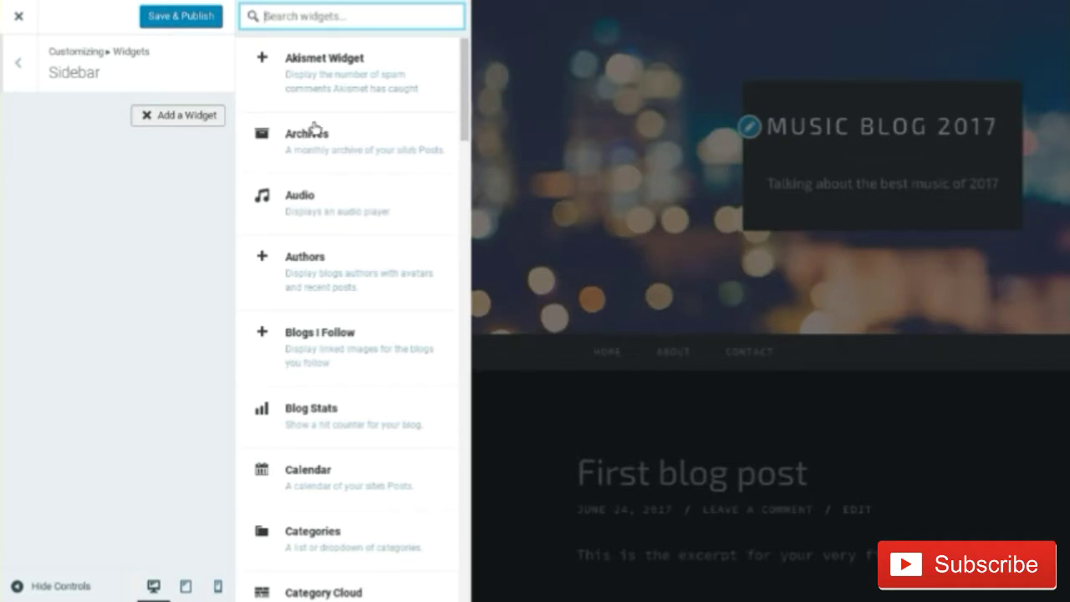
{"action": "scroll", "coordinate": [314, 129], "scroll_direction": "down", "scroll_amount": 1}
{"action": "scroll", "coordinate": [314, 127], "scroll_direction": "down", "scroll_amount": 2}
{"action": "scroll", "coordinate": [314, 200], "scroll_direction": "up", "scroll_amount": 1}
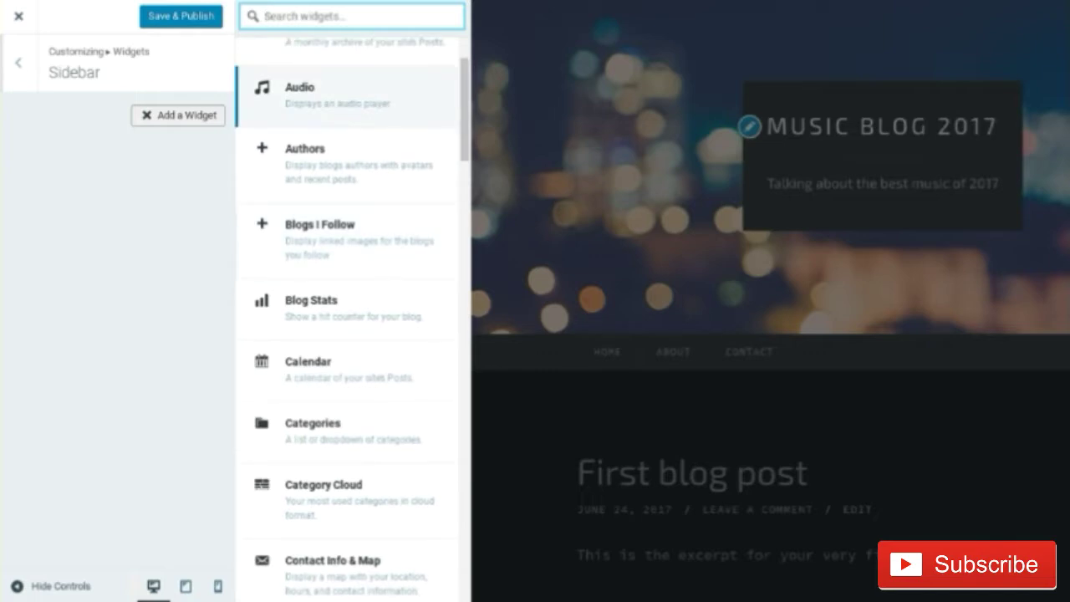
{"action": "left_click", "coordinate": [313, 122]}
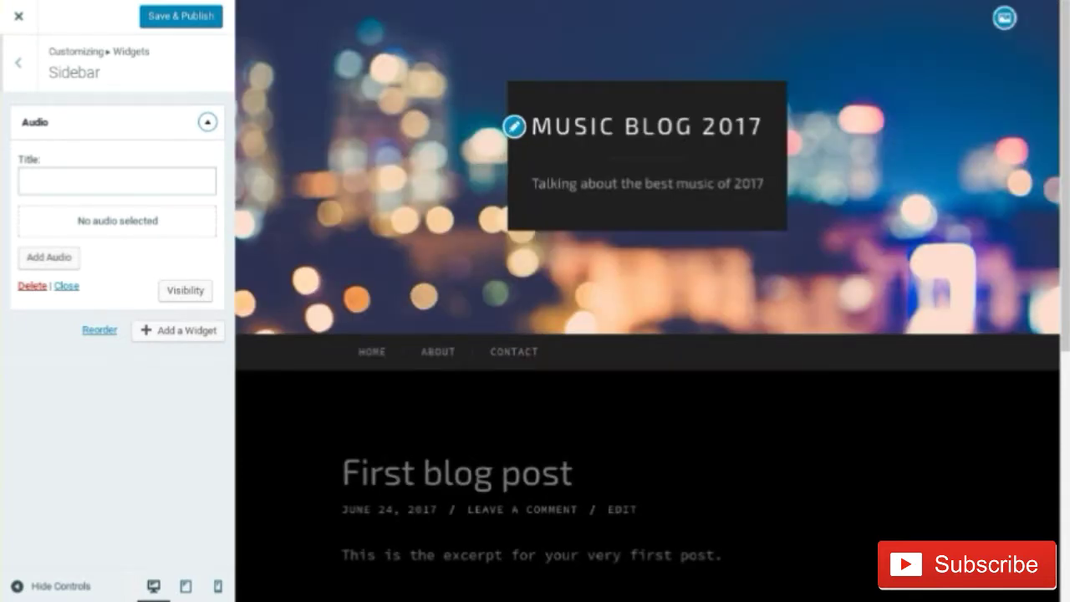
{"action": "left_click", "coordinate": [112, 184]}
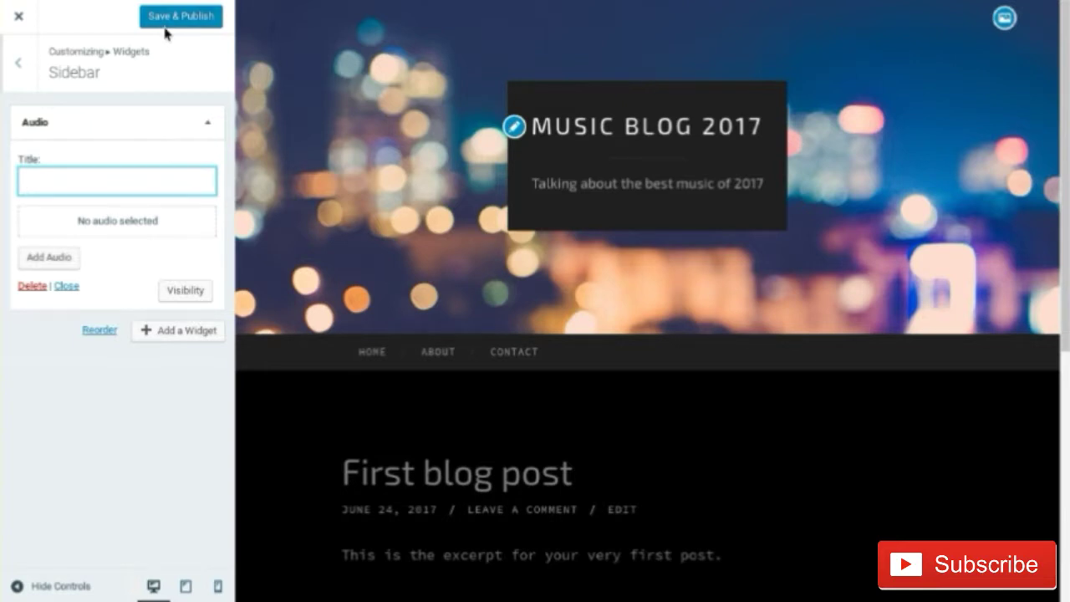
{"action": "type", "text": "Music "}
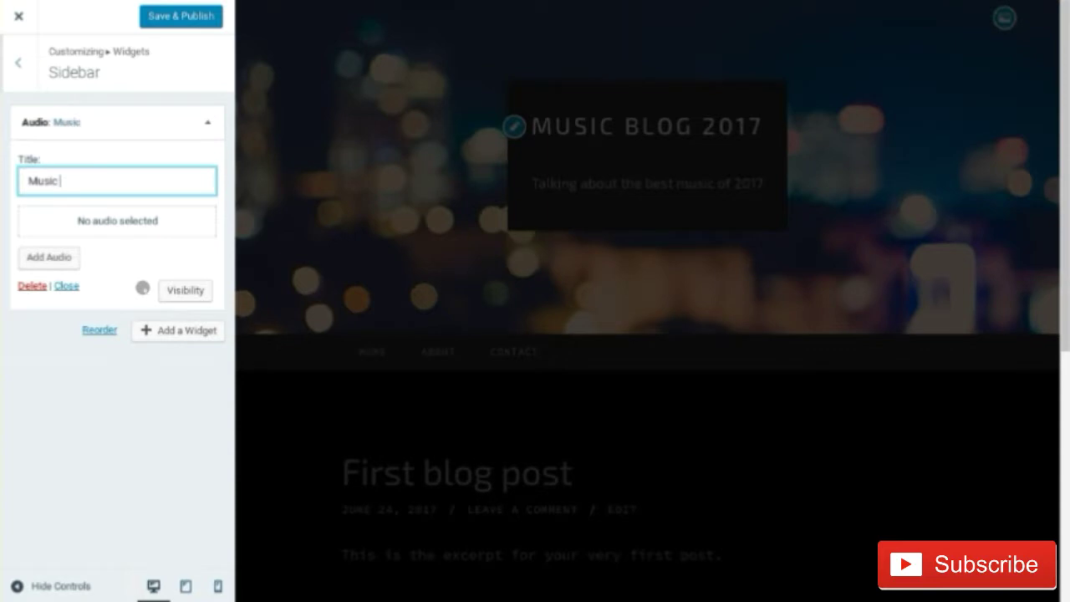
{"action": "type", "text": "Radio"}
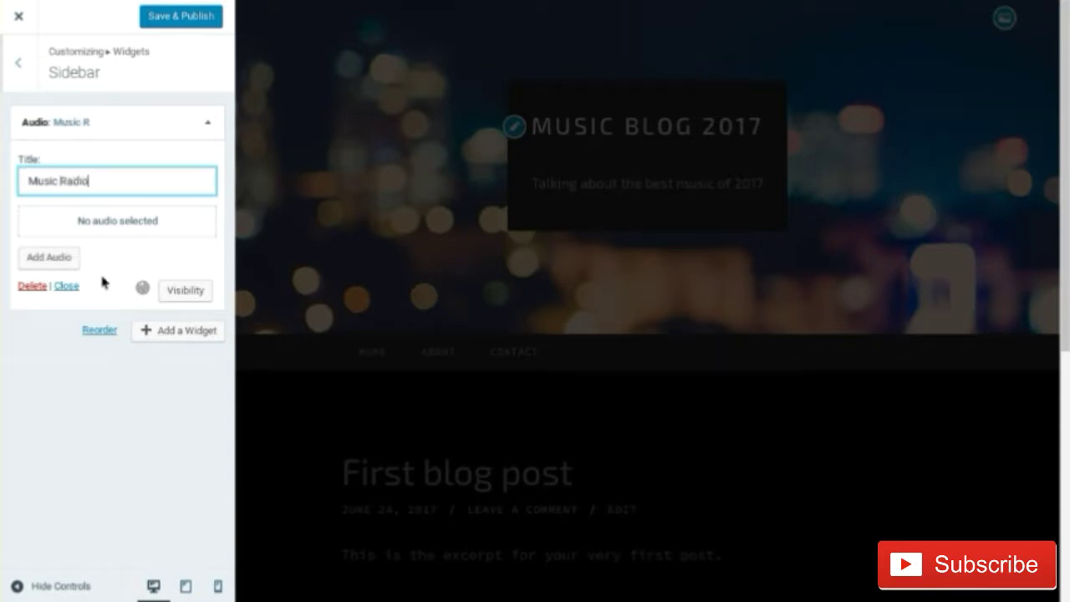
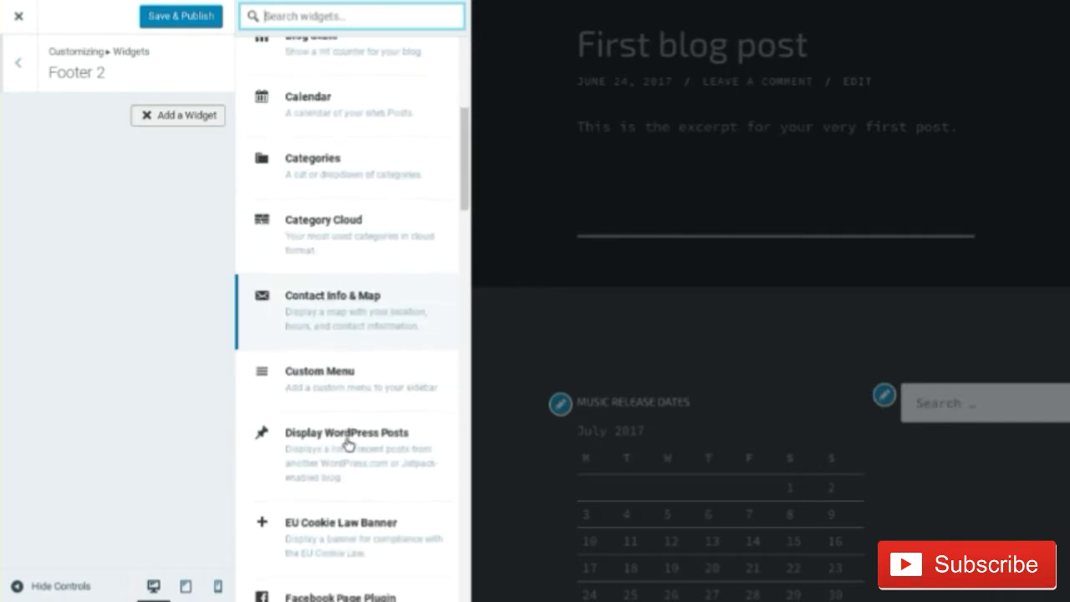
Add a Facebook Page Plugin widget to Footer 2, title it "FaceBook" and publish the change
{"action": "scroll", "coordinate": [346, 454], "scroll_direction": "down", "scroll_amount": 3}
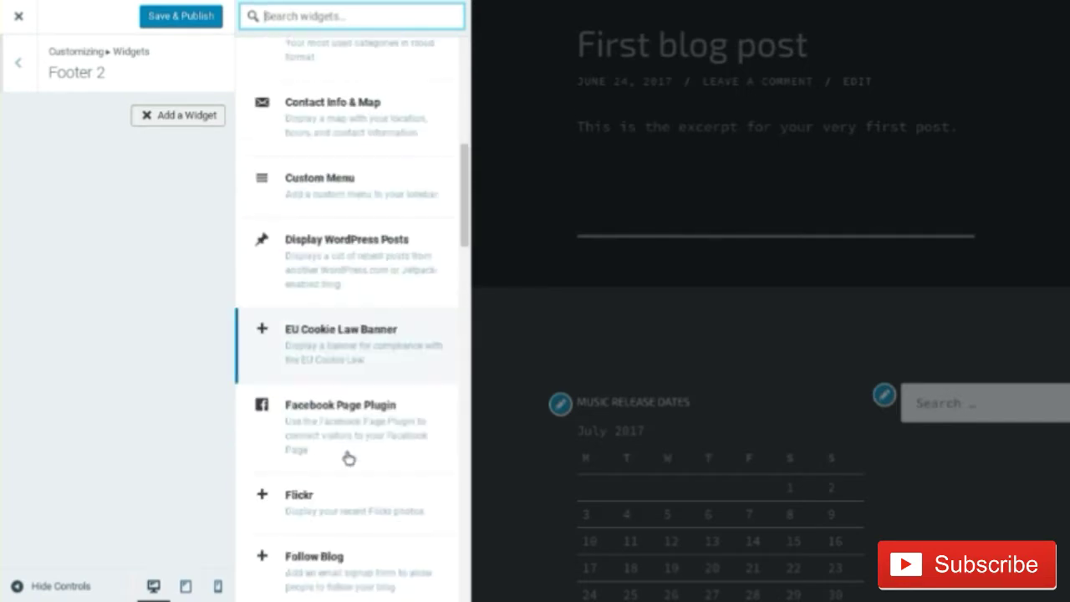
{"action": "left_click", "coordinate": [342, 400]}
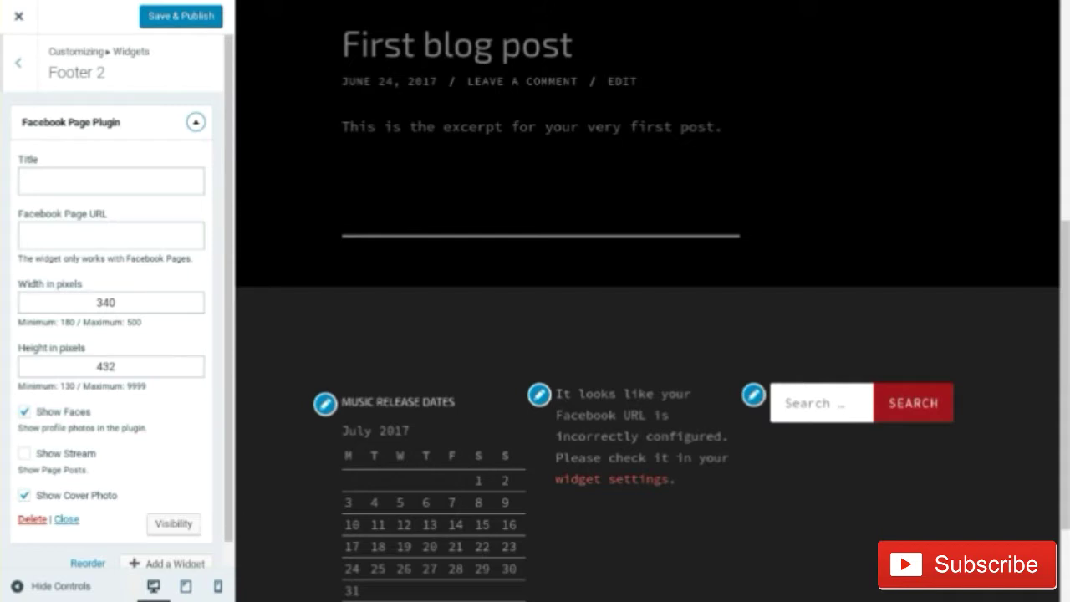
{"action": "left_click", "coordinate": [112, 182]}
{"action": "type", "text": "FaceBook"}
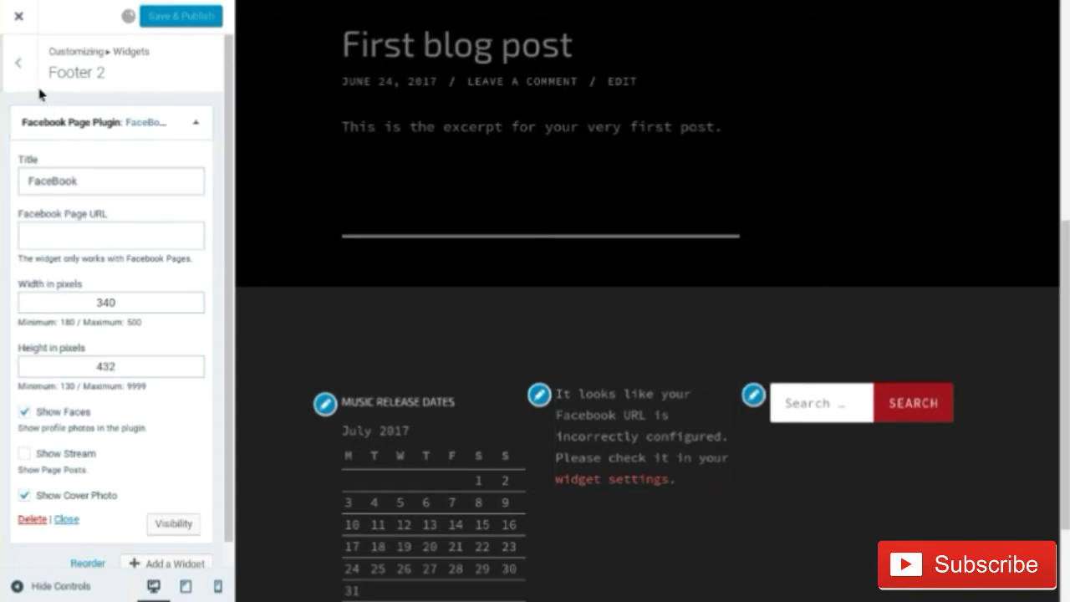
{"action": "left_click", "coordinate": [18, 64]}
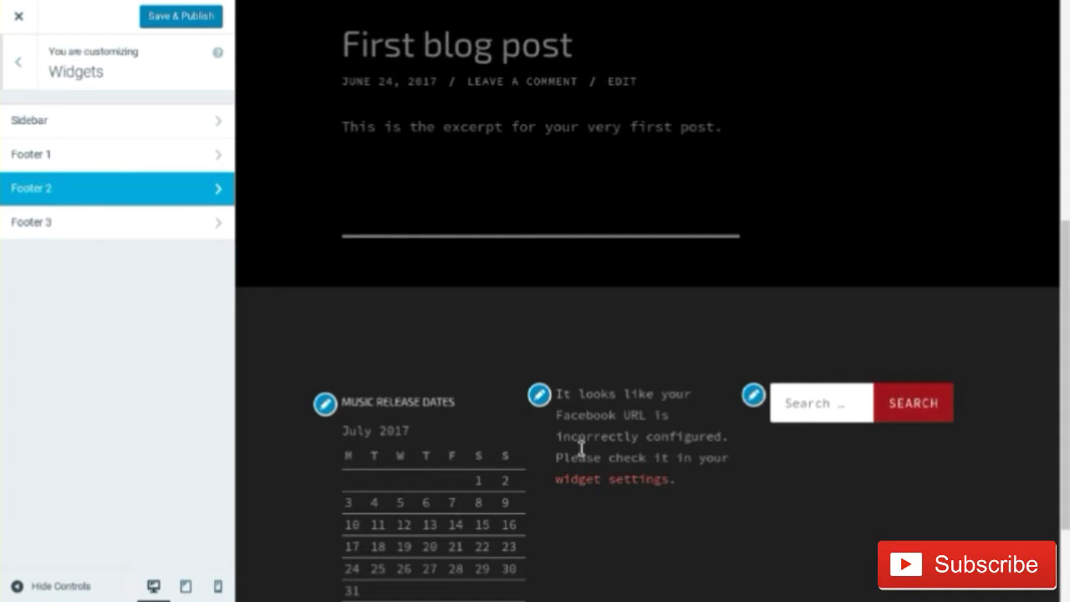
Remove the Search widget from the Footer 3 widget area
{"action": "left_click", "coordinate": [145, 234]}
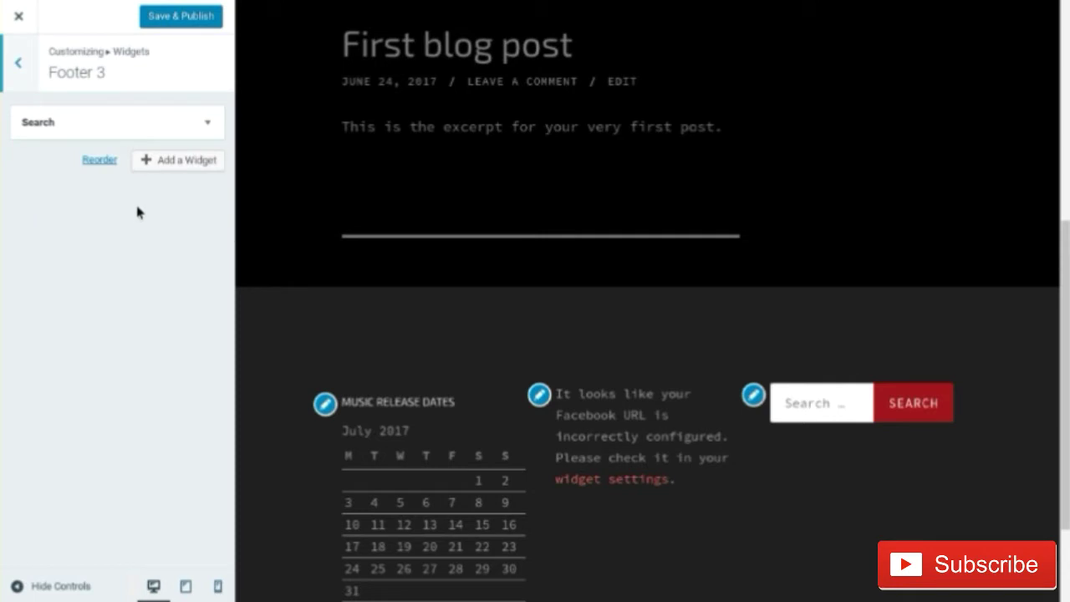
{"action": "left_click", "coordinate": [186, 122]}
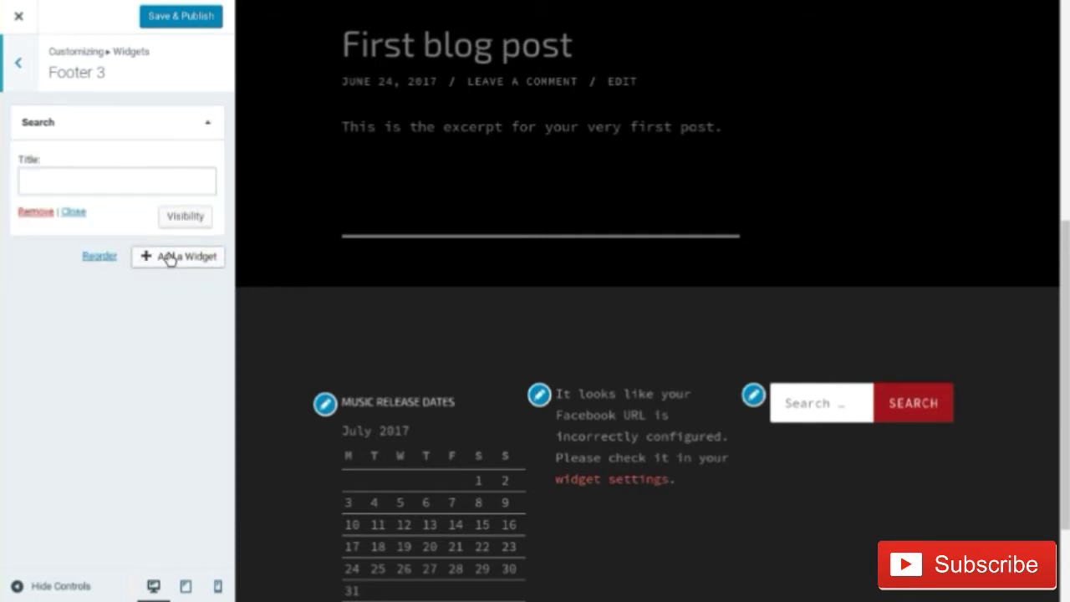
{"action": "left_click", "coordinate": [33, 211]}
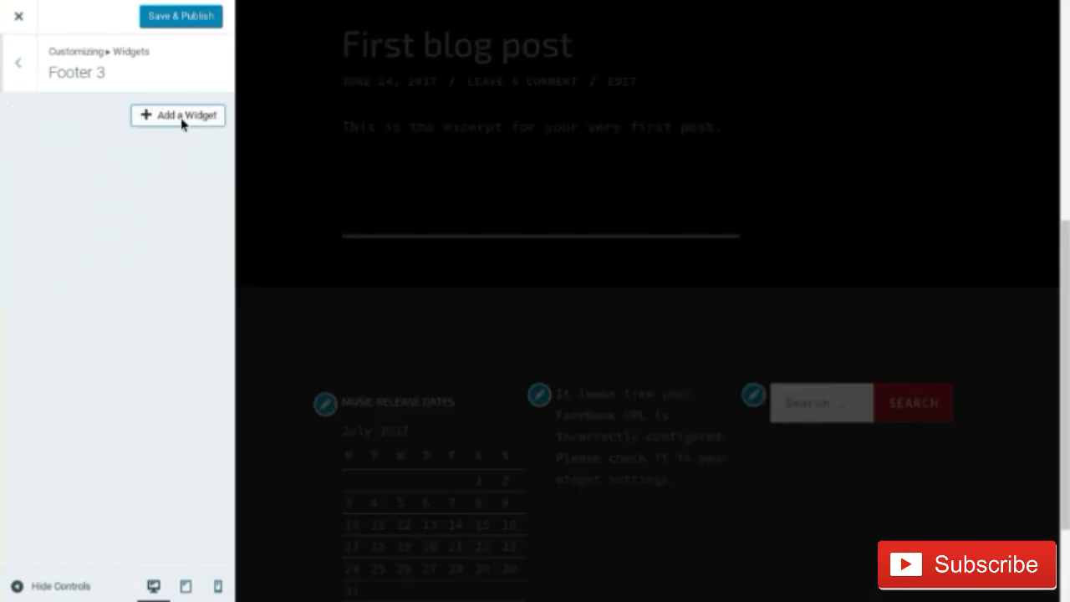
Add a Video widget to the Footer 3 widget area
{"action": "left_click", "coordinate": [181, 116]}
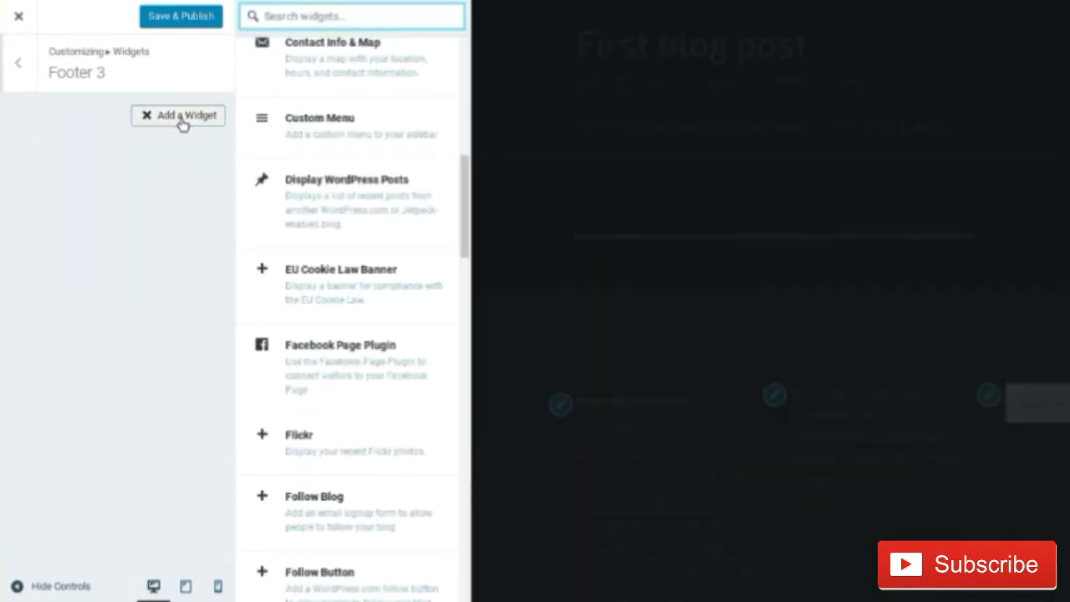
{"action": "scroll", "coordinate": [363, 201], "scroll_direction": "down", "scroll_amount": 3}
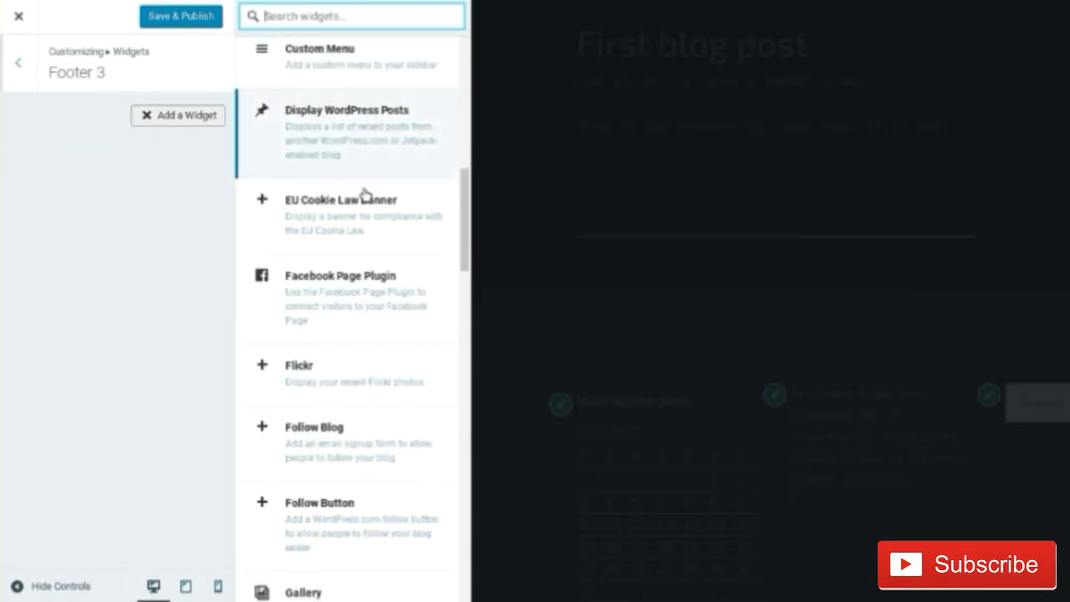
{"action": "scroll", "coordinate": [365, 199], "scroll_direction": "down", "scroll_amount": 4}
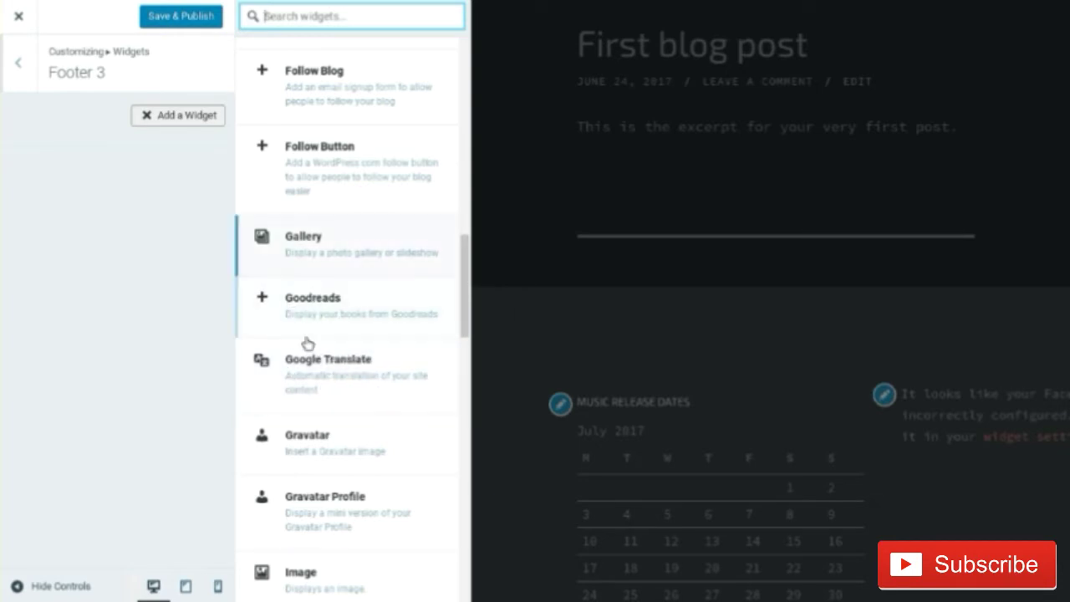
{"action": "scroll", "coordinate": [326, 377], "scroll_direction": "down", "scroll_amount": 5}
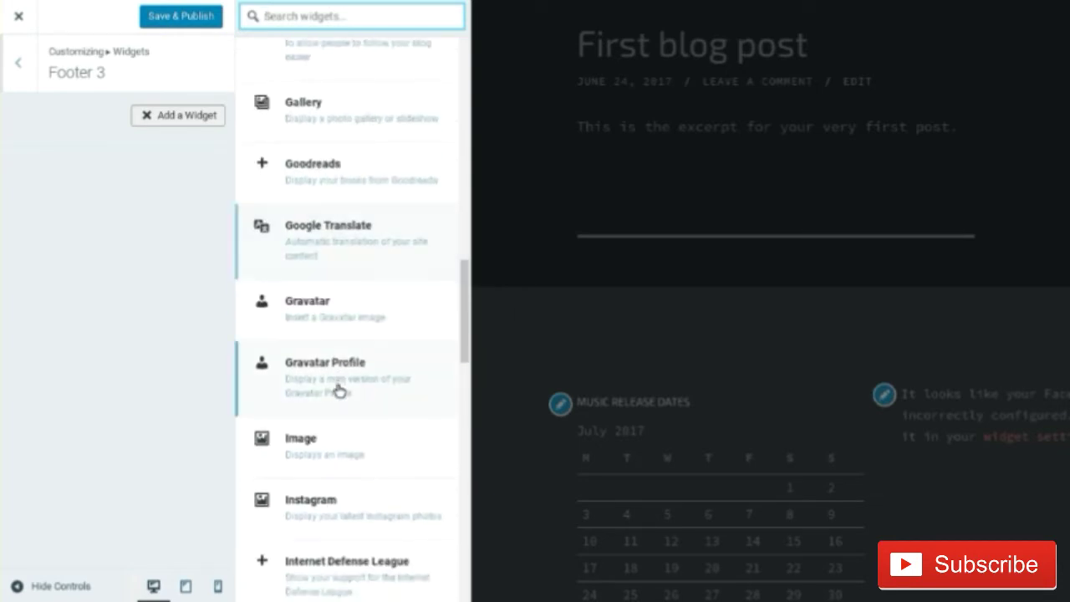
{"action": "scroll", "coordinate": [338, 391], "scroll_direction": "down", "scroll_amount": 4}
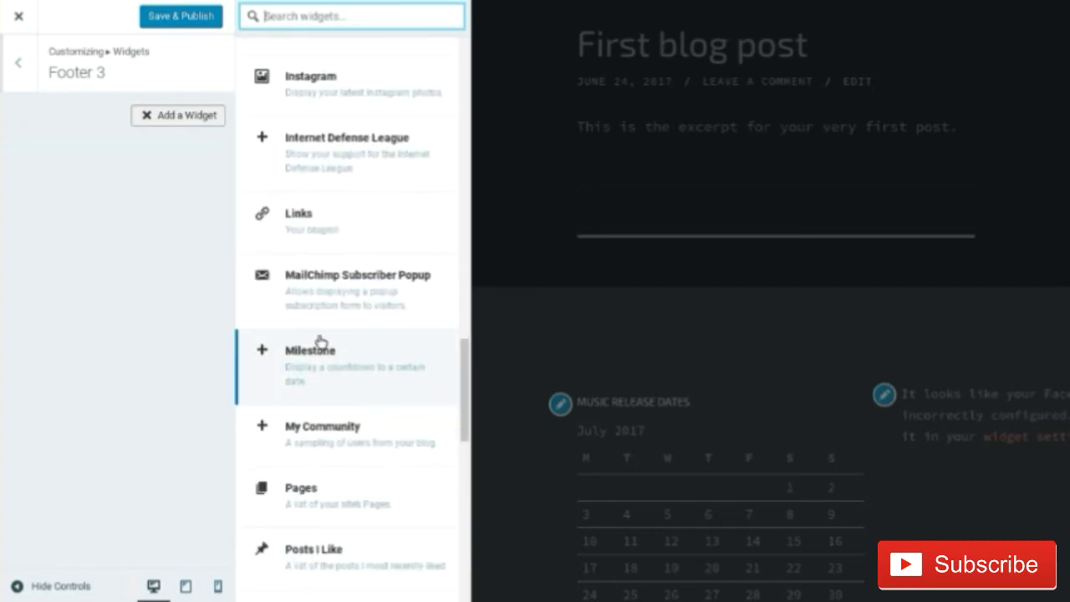
{"action": "scroll", "coordinate": [325, 346], "scroll_direction": "down", "scroll_amount": 1}
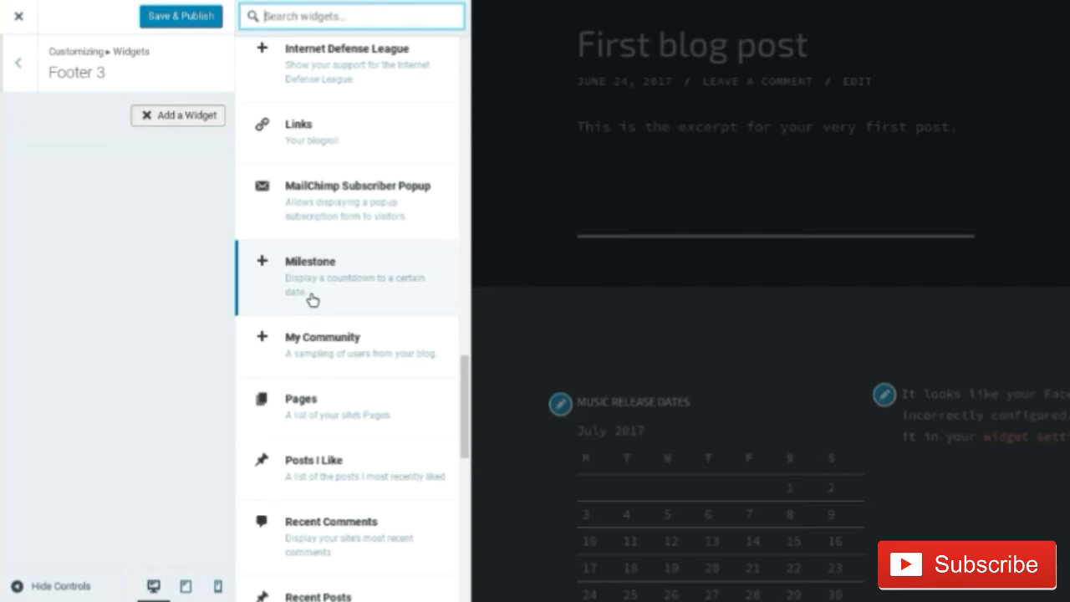
{"action": "scroll", "coordinate": [306, 358], "scroll_direction": "down", "scroll_amount": 2}
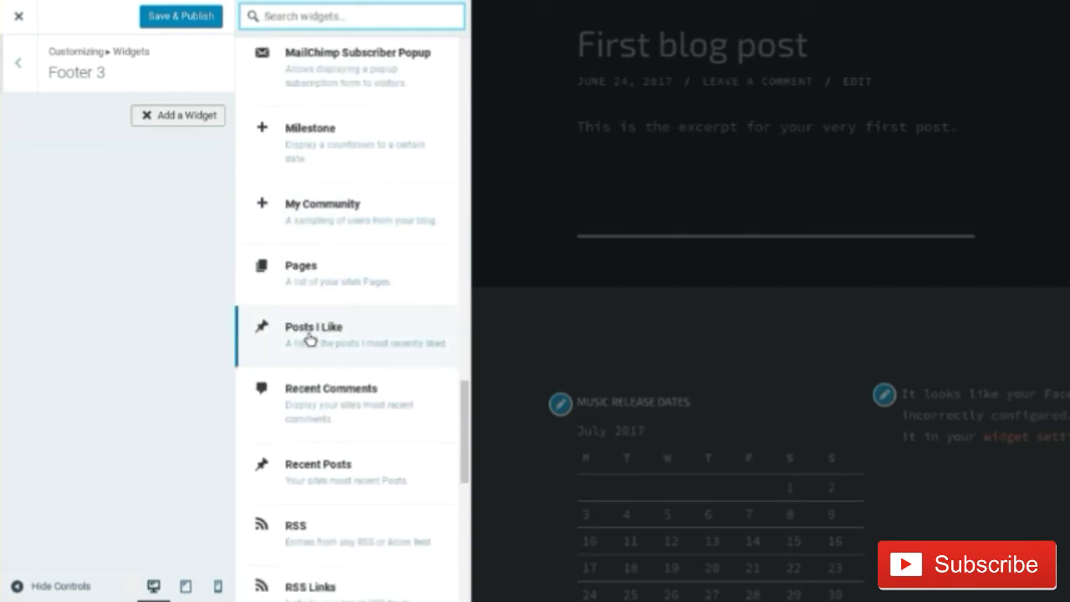
{"action": "scroll", "coordinate": [306, 337], "scroll_direction": "down", "scroll_amount": 4}
{"action": "scroll", "coordinate": [309, 337], "scroll_direction": "down", "scroll_amount": 3}
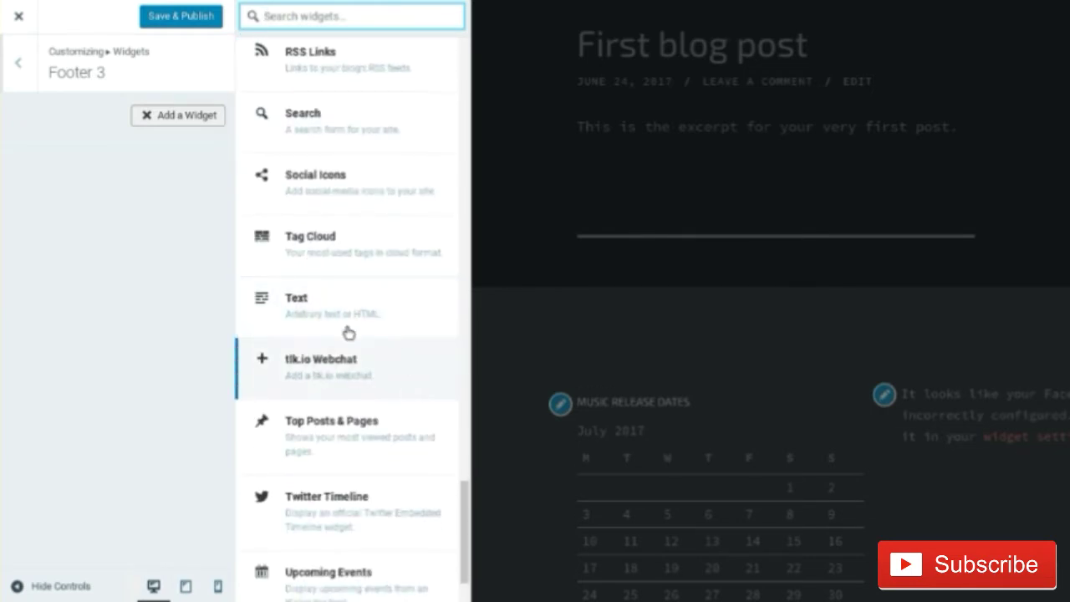
{"action": "scroll", "coordinate": [322, 485], "scroll_direction": "down", "scroll_amount": 1}
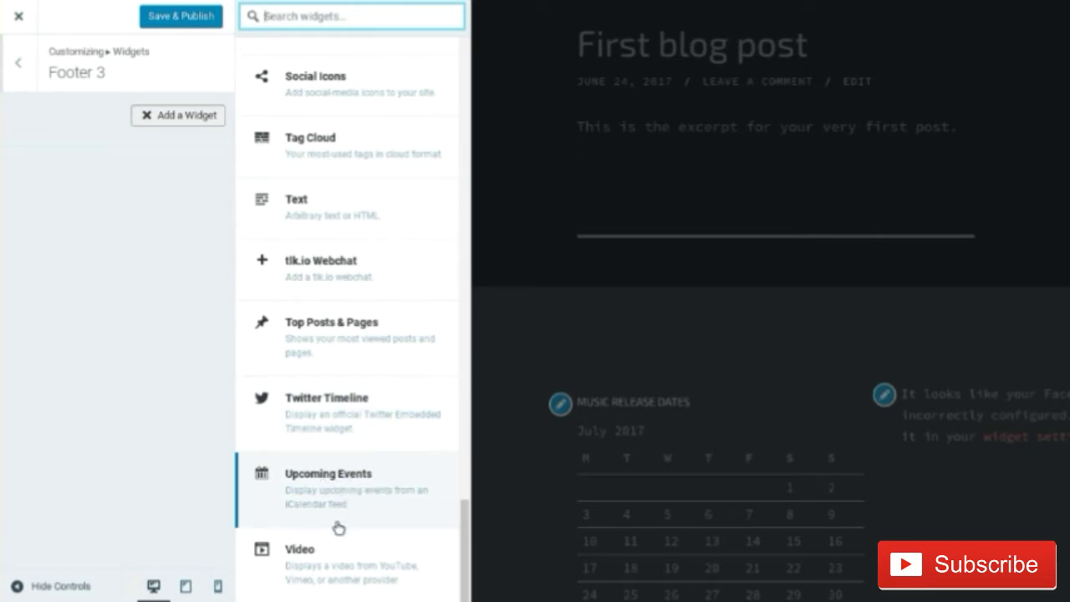
{"action": "left_click", "coordinate": [332, 556]}
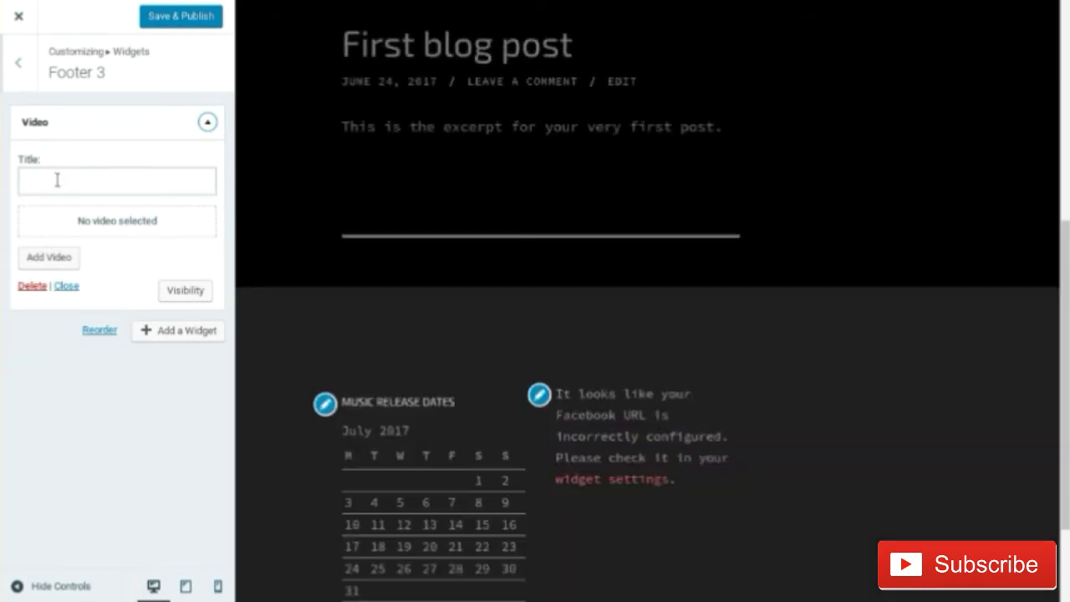
Title the Footer 3 Video widget "Check this out first!", publish the change and return to the main customization options
{"action": "left_click", "coordinate": [57, 180]}
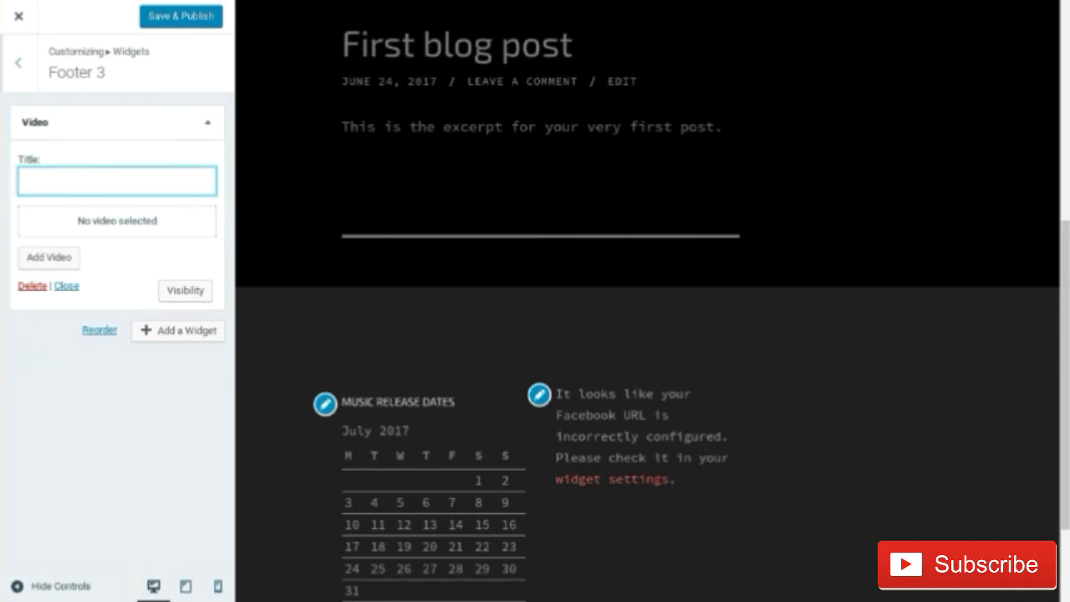
{"action": "type", "text": "Check this out f"}
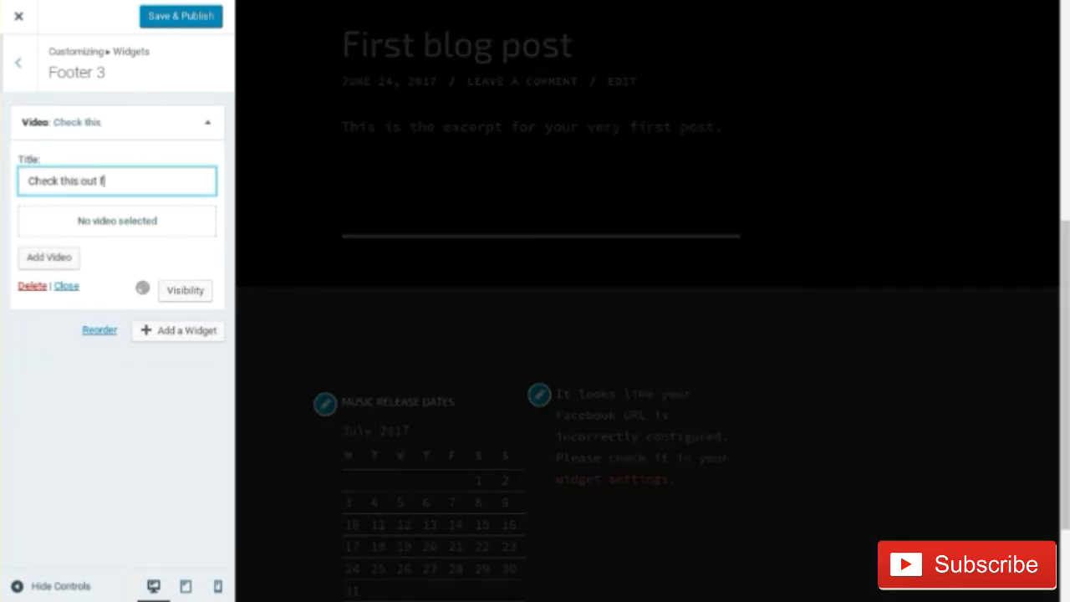
{"action": "type", "text": "irst!"}
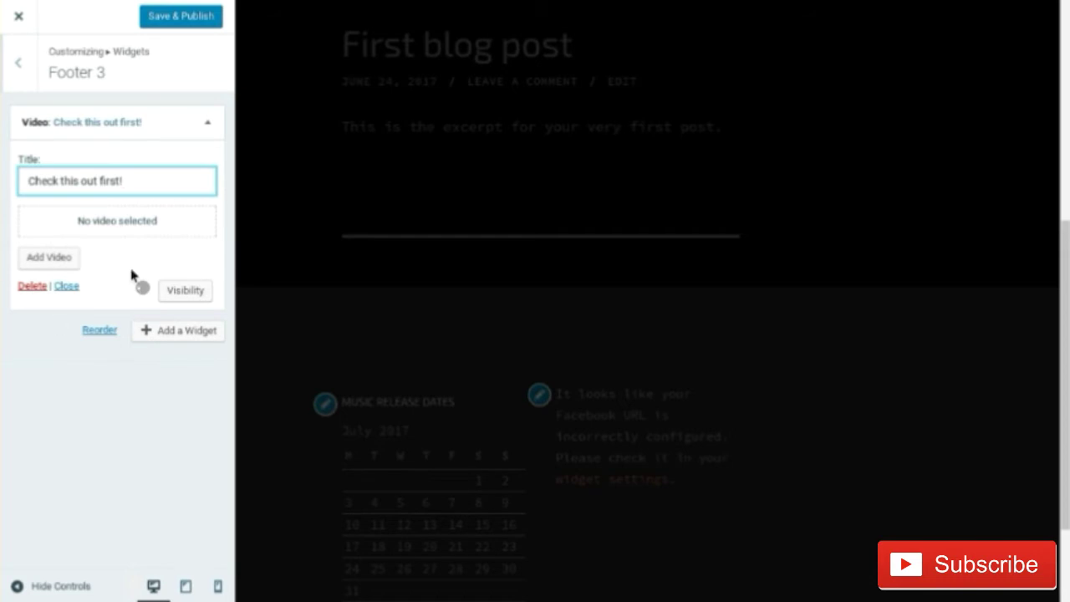
{"action": "left_click", "coordinate": [170, 25]}
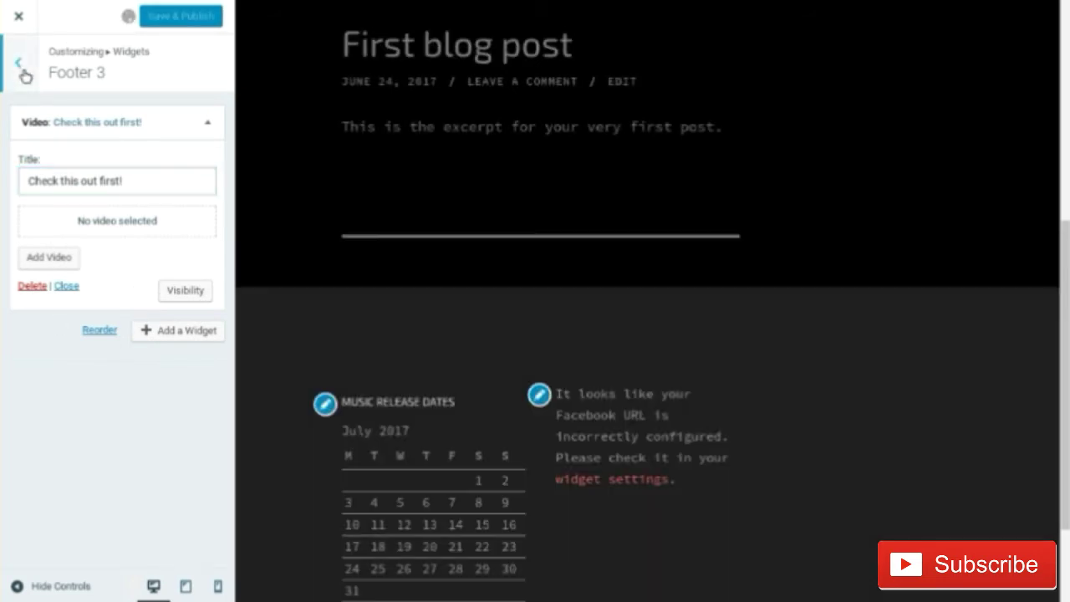
{"action": "left_click", "coordinate": [19, 64]}
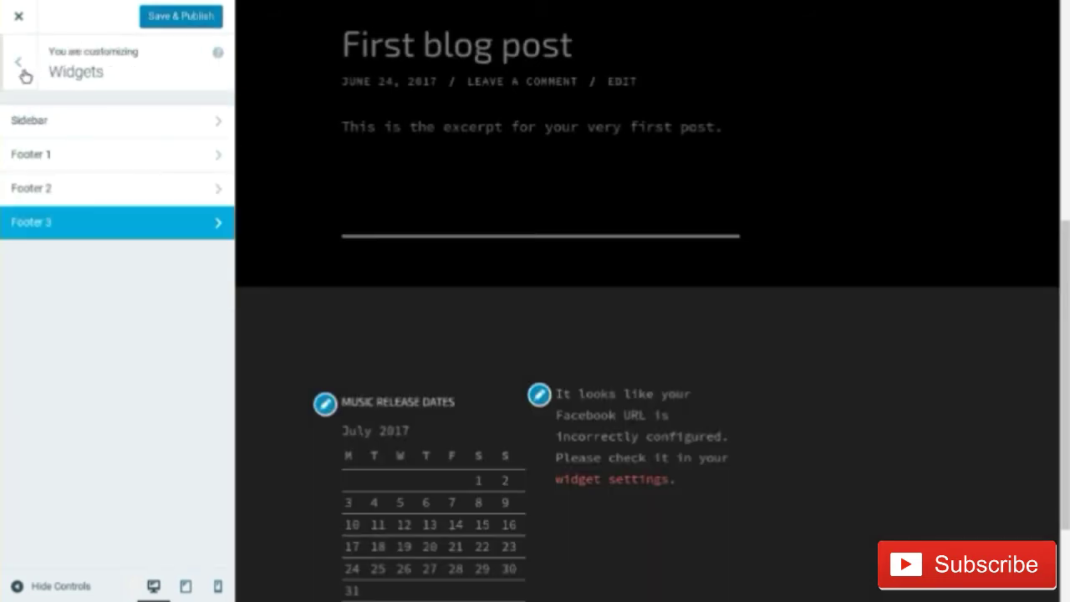
{"action": "left_click", "coordinate": [20, 64]}
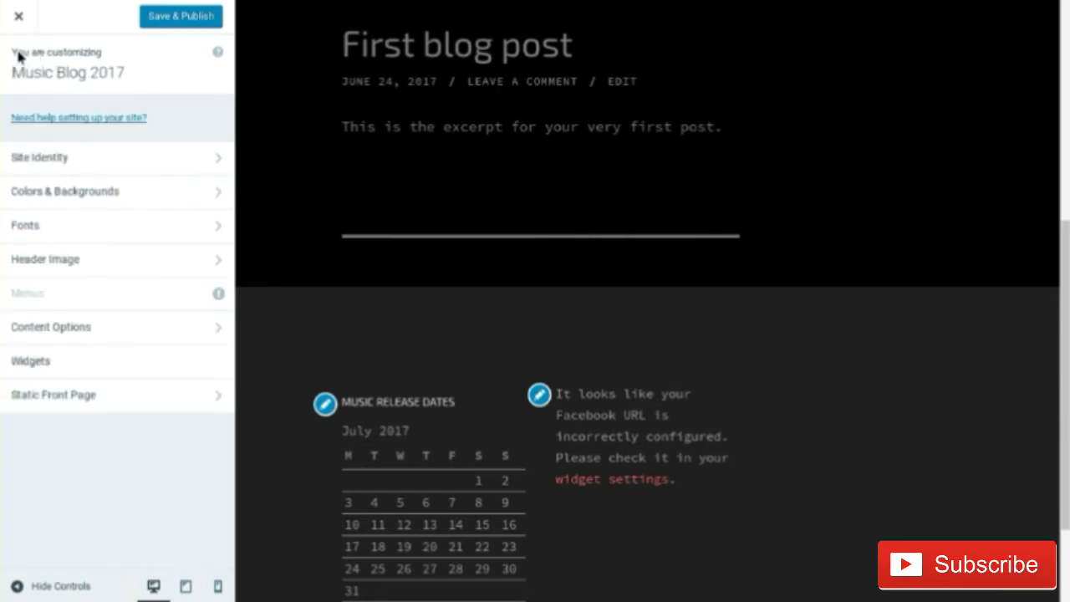
Set the front page to display a static page, choose About as the front page and publish the change
{"action": "left_click", "coordinate": [102, 388]}
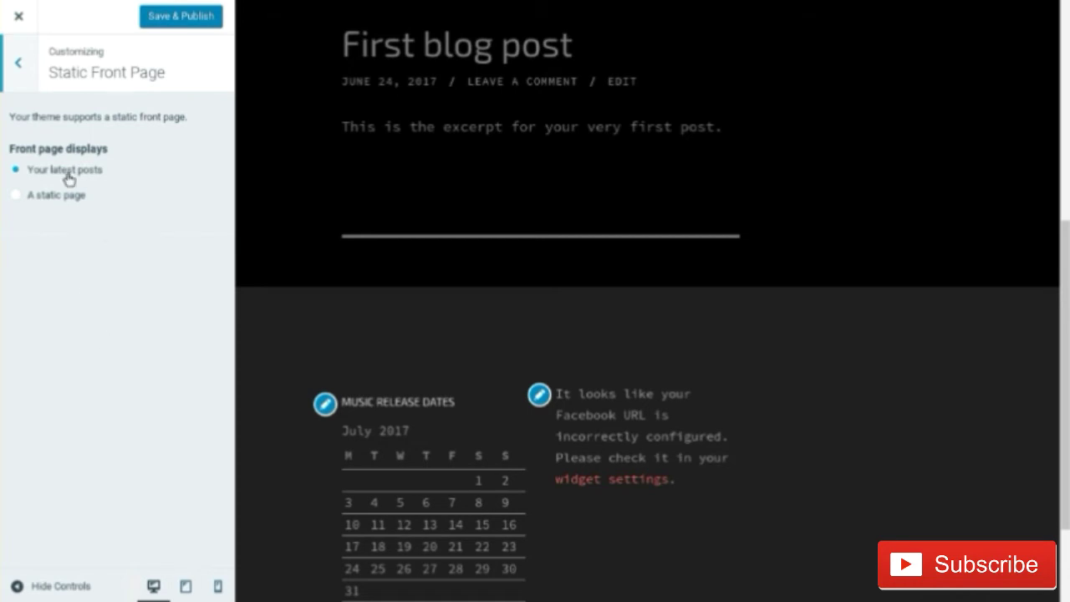
{"action": "scroll", "coordinate": [396, 206], "scroll_direction": "up", "scroll_amount": 1}
{"action": "scroll", "coordinate": [396, 209], "scroll_direction": "up", "scroll_amount": 4}
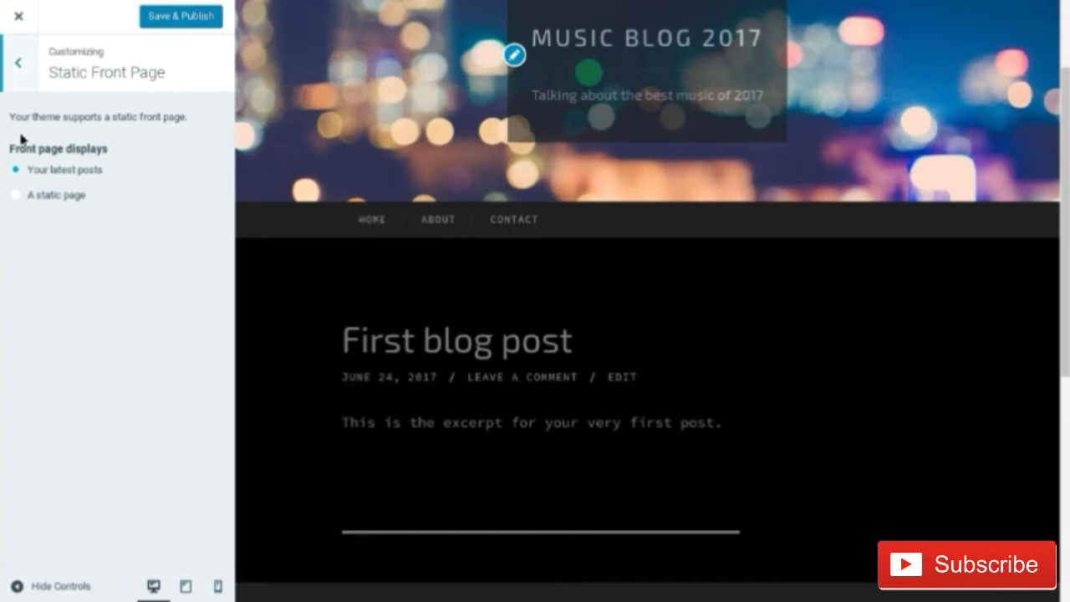
{"action": "left_click", "coordinate": [65, 197]}
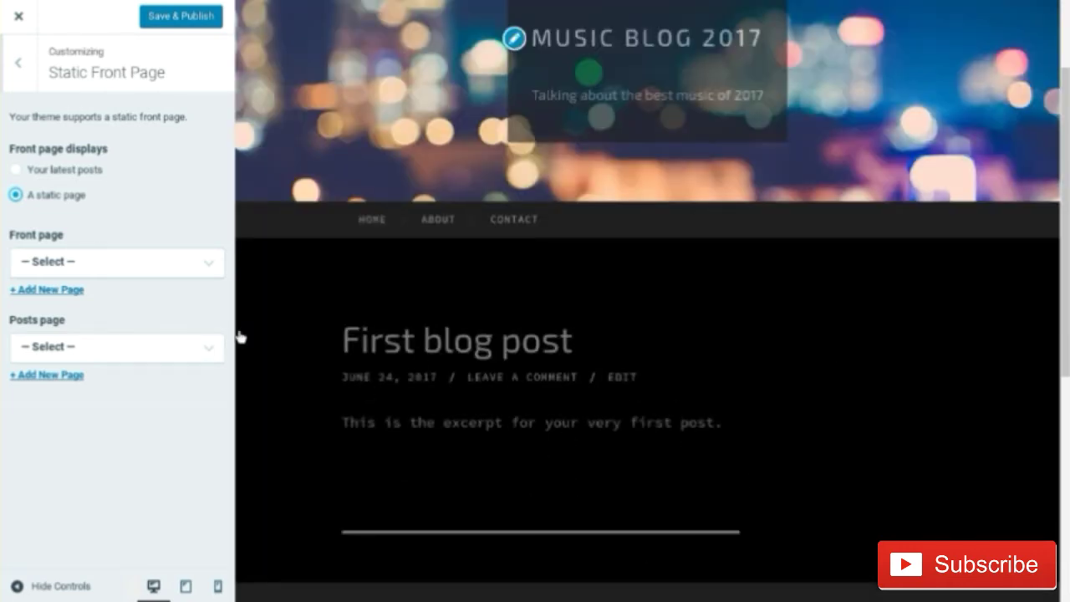
{"action": "left_click", "coordinate": [73, 170]}
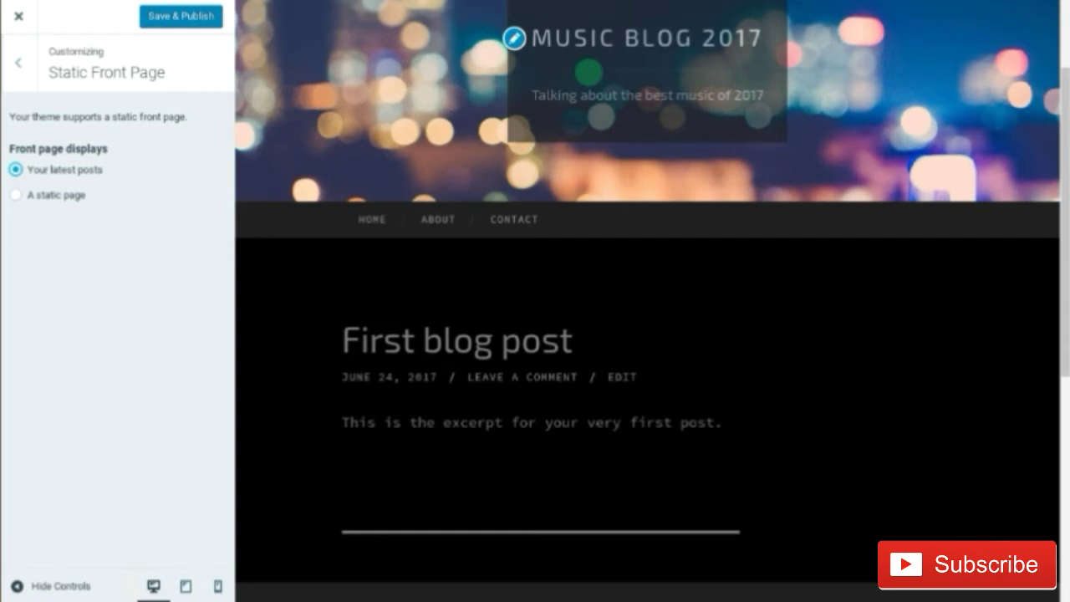
{"action": "left_click", "coordinate": [48, 195]}
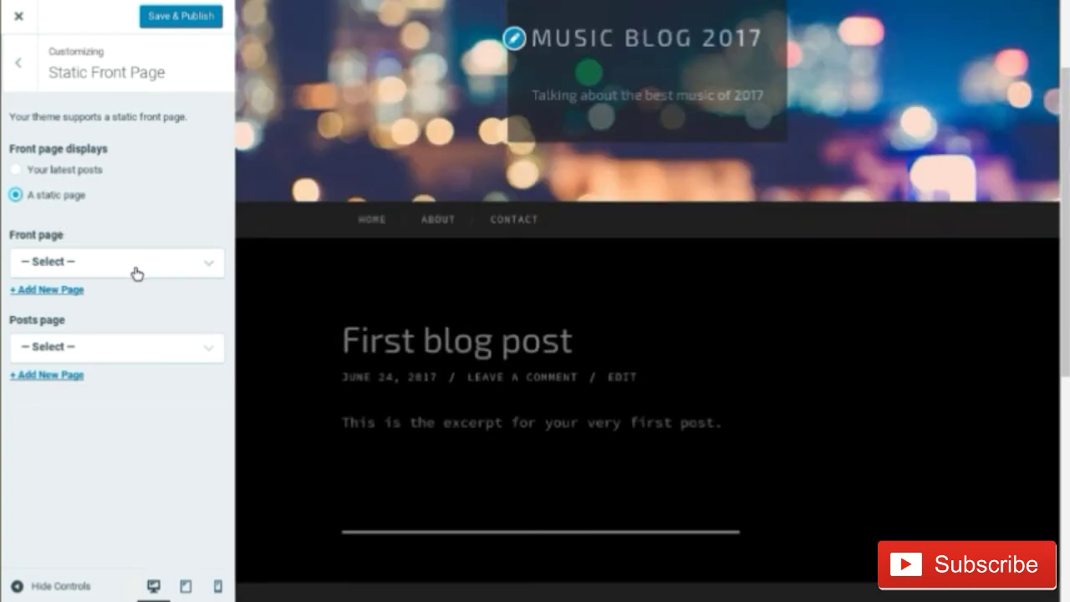
{"action": "left_click", "coordinate": [135, 273]}
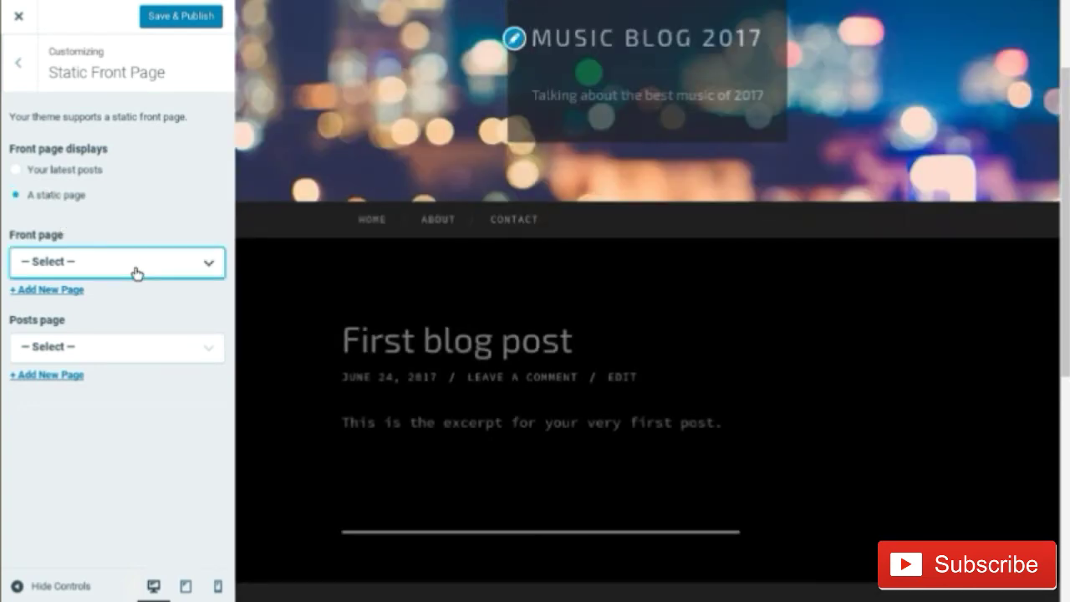
{"action": "left_click", "coordinate": [113, 314]}
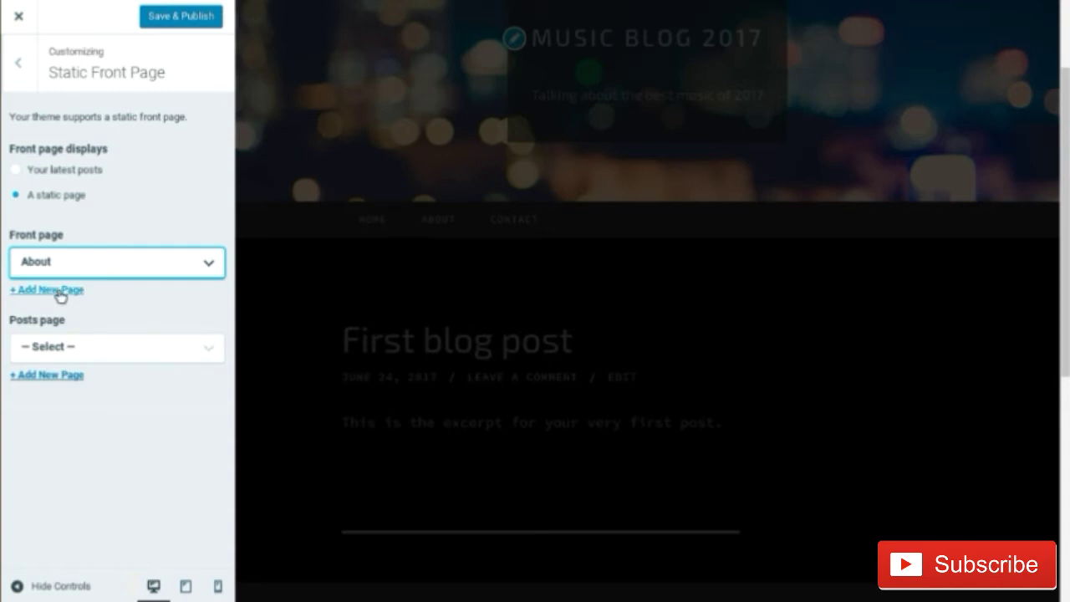
{"action": "left_click", "coordinate": [171, 23]}
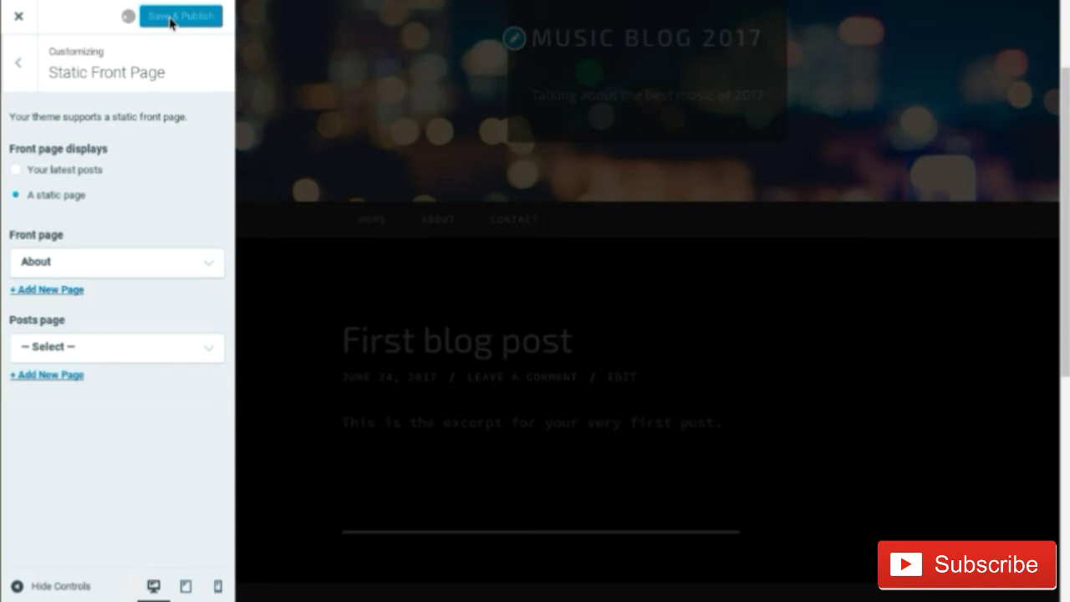
{"action": "left_click", "coordinate": [21, 65]}
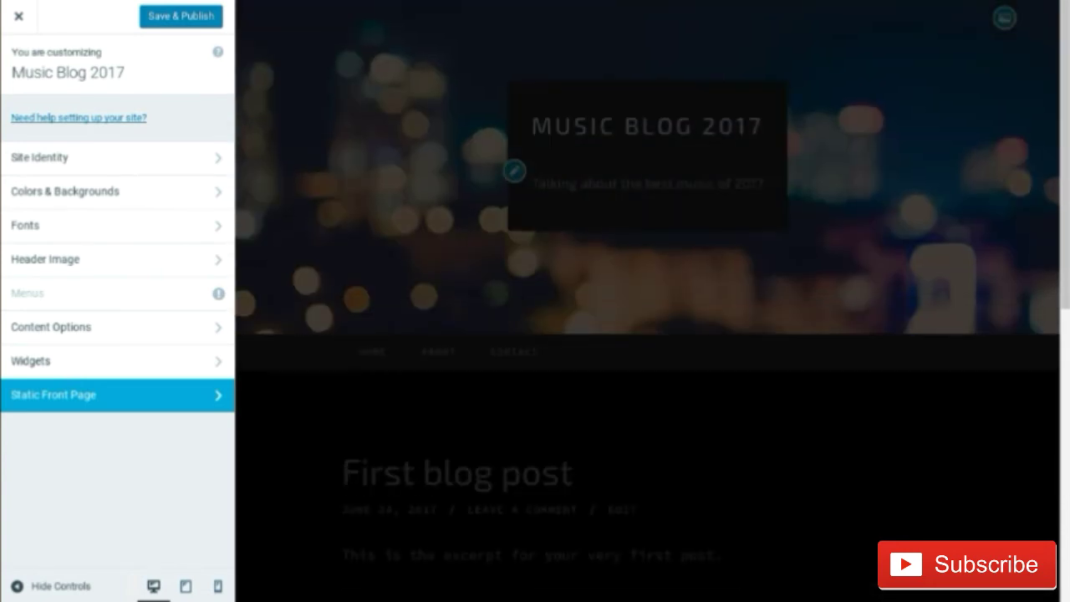
Review the site preview from the header image down to the footer widgets and check whether the Menus section is available
{"action": "scroll", "coordinate": [652, 301], "scroll_direction": "down", "scroll_amount": 2}
{"action": "scroll", "coordinate": [648, 301], "scroll_direction": "down", "scroll_amount": 5}
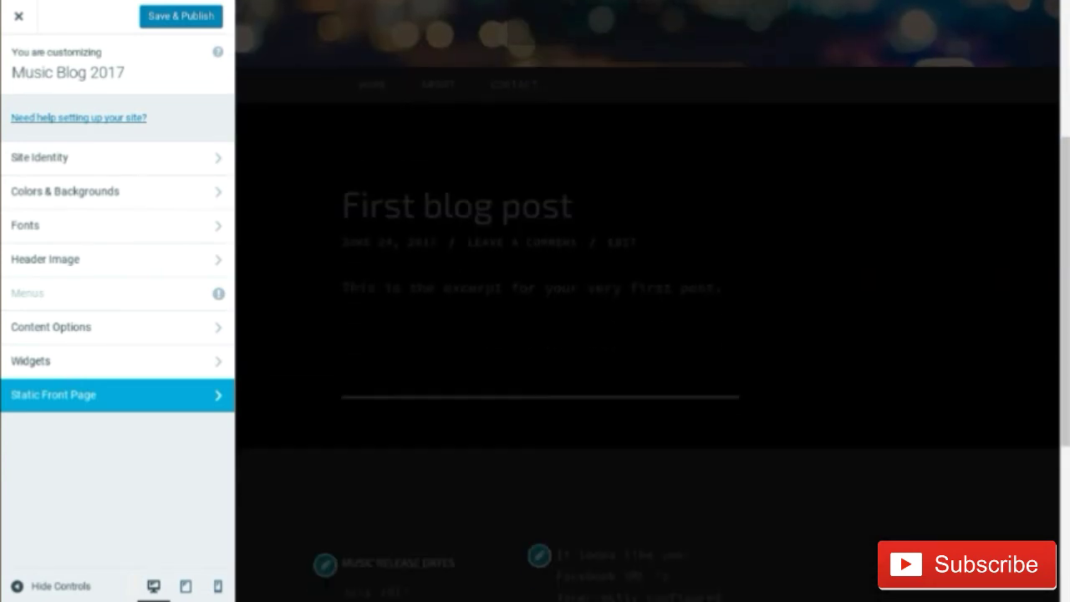
{"action": "scroll", "coordinate": [653, 301], "scroll_direction": "up", "scroll_amount": 7}
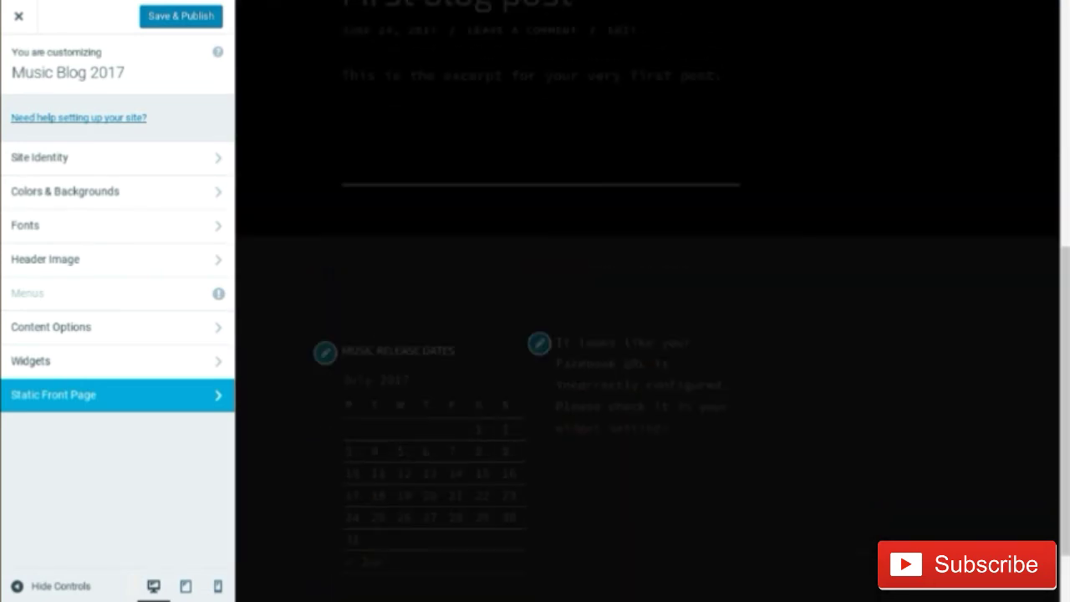
{"action": "scroll", "coordinate": [652, 301], "scroll_direction": "up", "scroll_amount": 2}
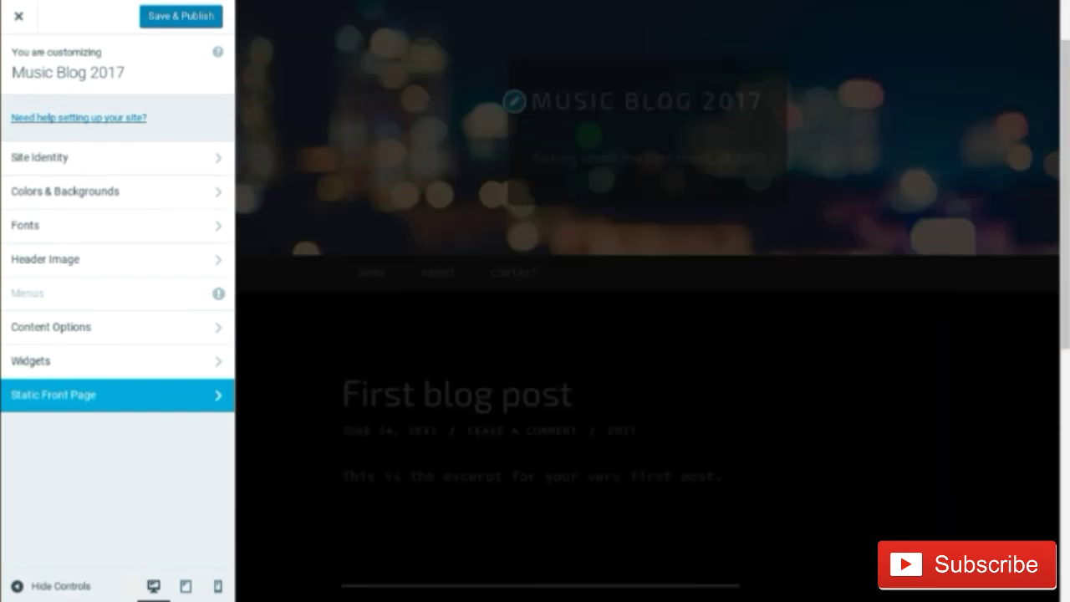
{"action": "scroll", "coordinate": [648, 301], "scroll_direction": "down", "scroll_amount": 4}
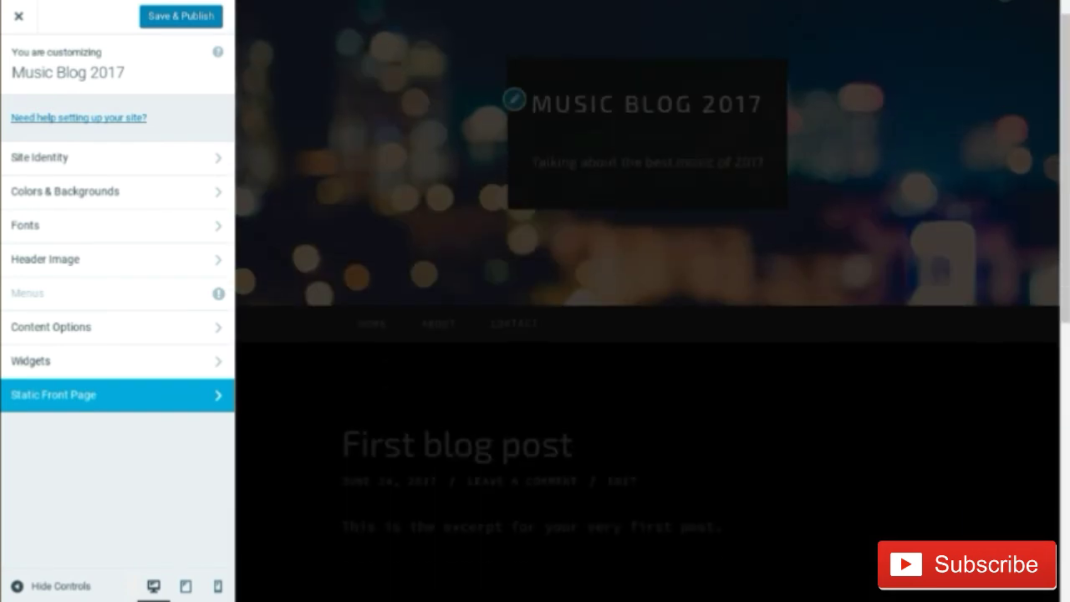
{"action": "left_click", "coordinate": [86, 298]}
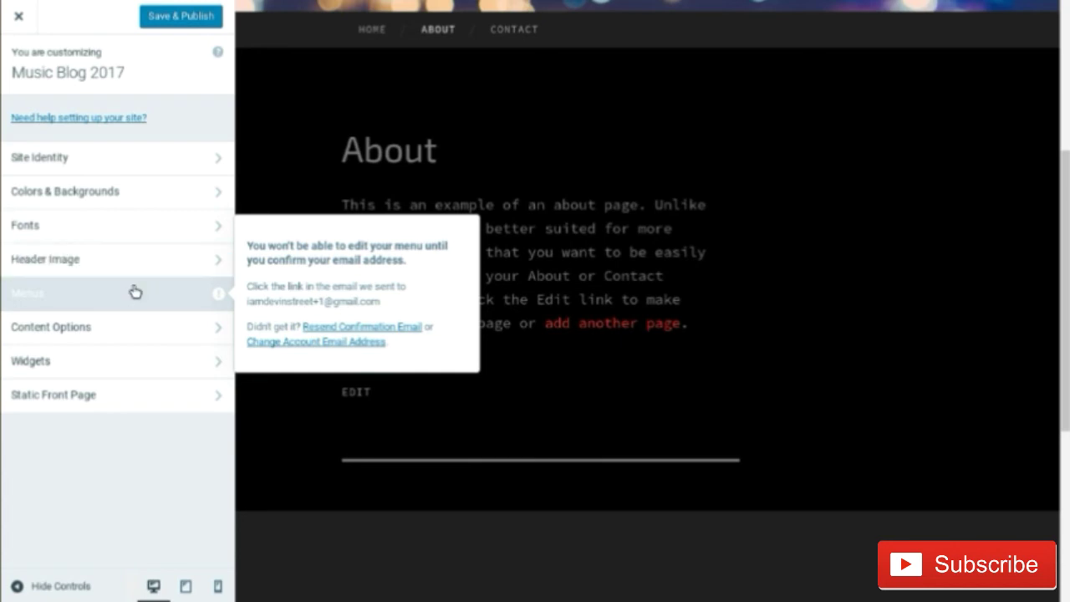
{"action": "scroll", "coordinate": [509, 231], "scroll_direction": "up", "scroll_amount": 4}
{"action": "scroll", "coordinate": [505, 219], "scroll_direction": "down", "scroll_amount": 8}
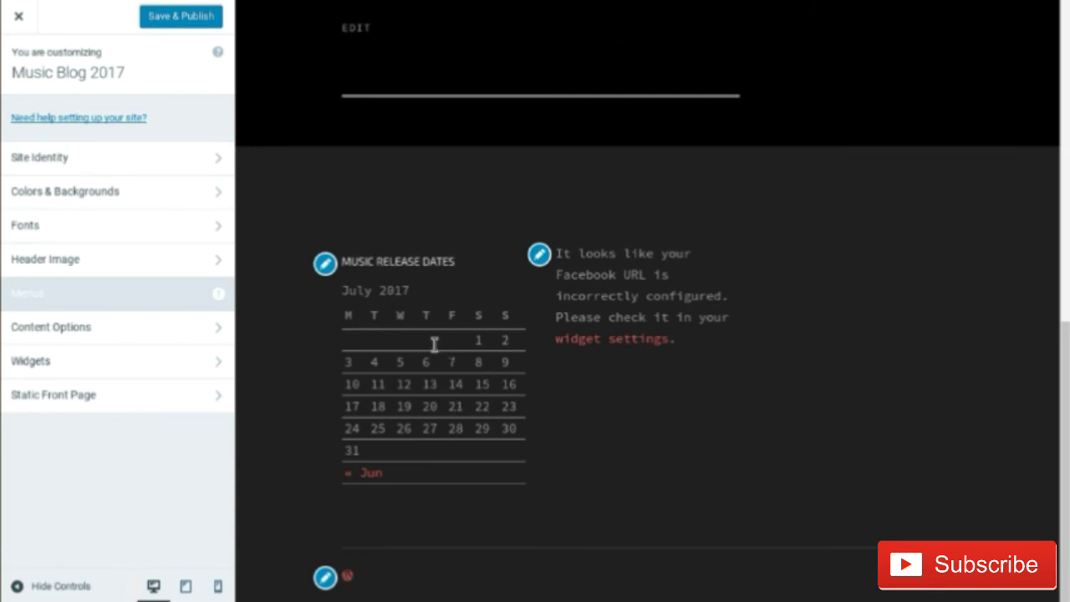
{"action": "scroll", "coordinate": [435, 342], "scroll_direction": "up", "scroll_amount": 5}
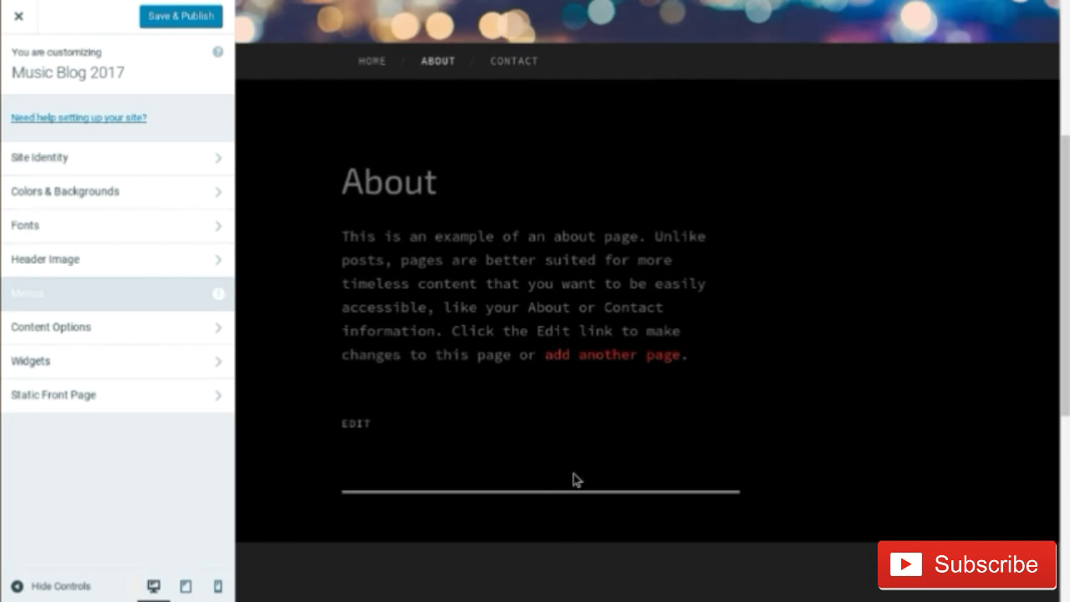
{"action": "scroll", "coordinate": [574, 477], "scroll_direction": "up", "scroll_amount": 4}
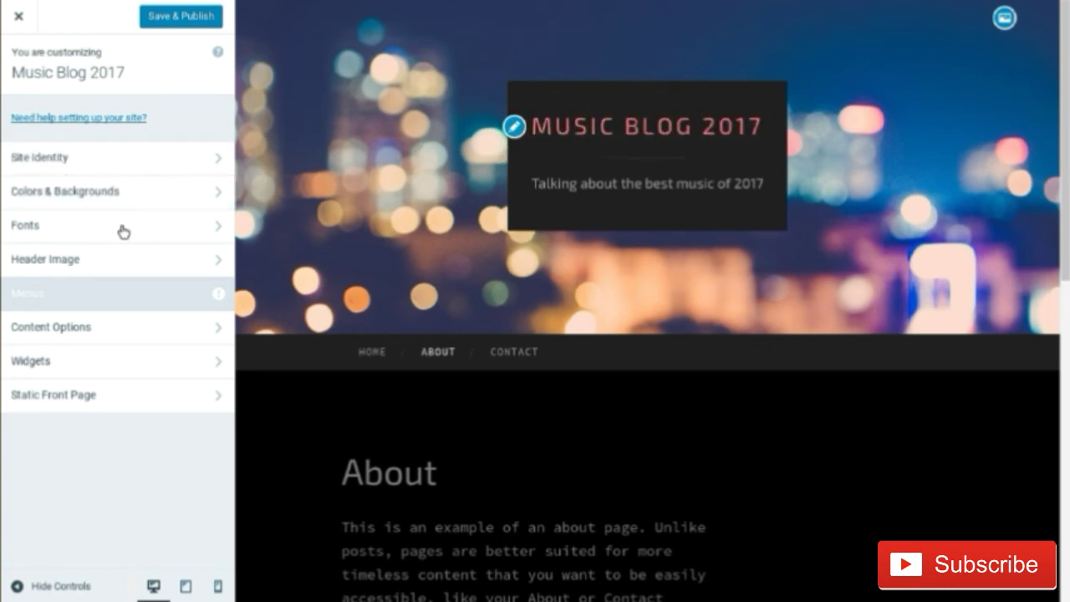
{"action": "scroll", "coordinate": [500, 190], "scroll_direction": "down", "scroll_amount": 1}
{"action": "scroll", "coordinate": [499, 190], "scroll_direction": "down", "scroll_amount": 7}
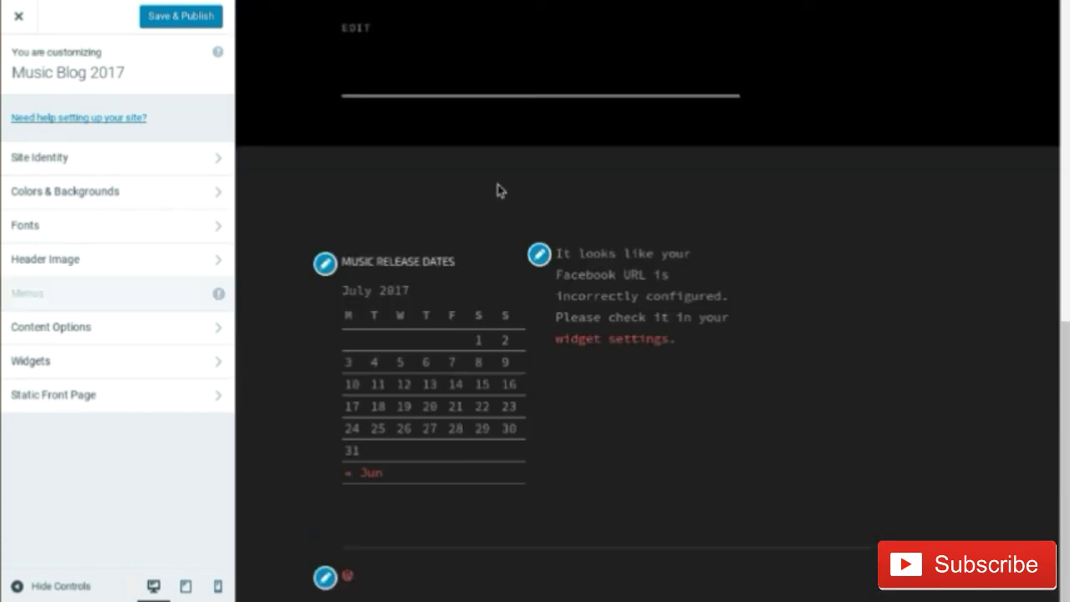